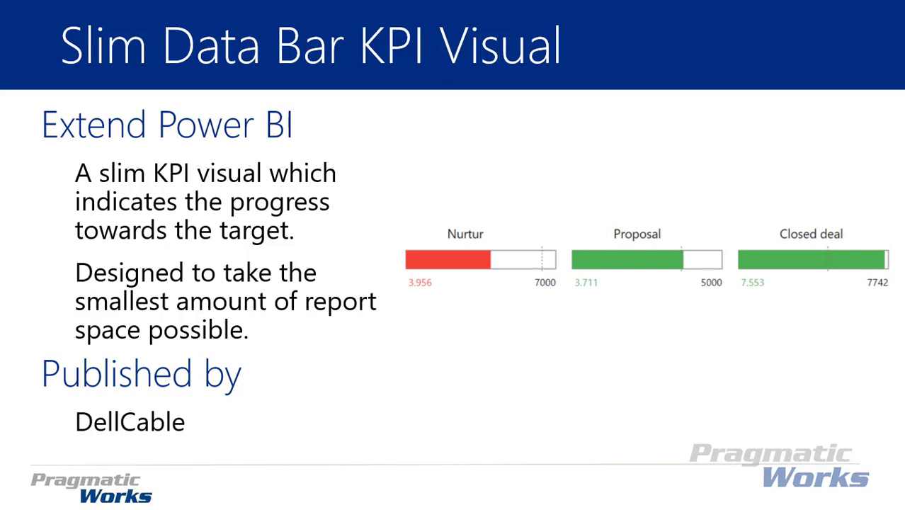
- Advance the PowerPoint slideshow to the DEMO section slide
key(Right)
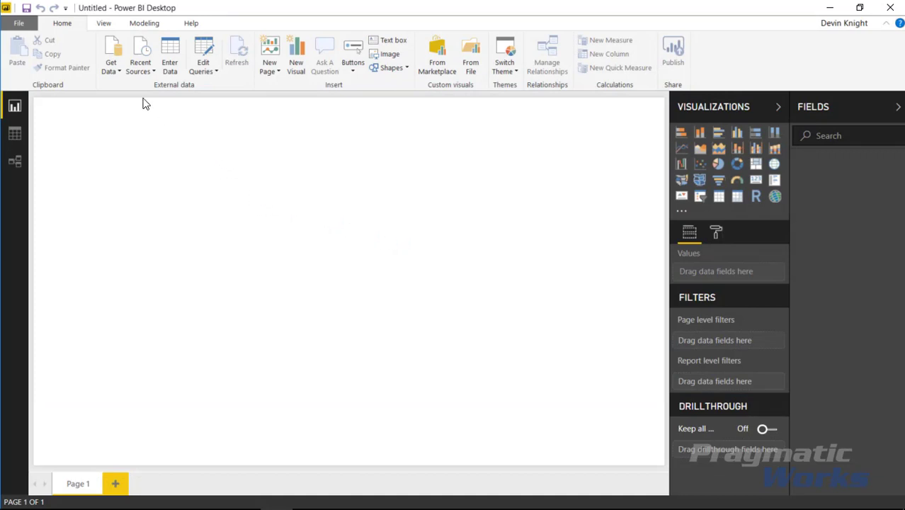
- Import the Sales table from the Excel workbook Territory Sales.xlsx into the report
click(111, 65)
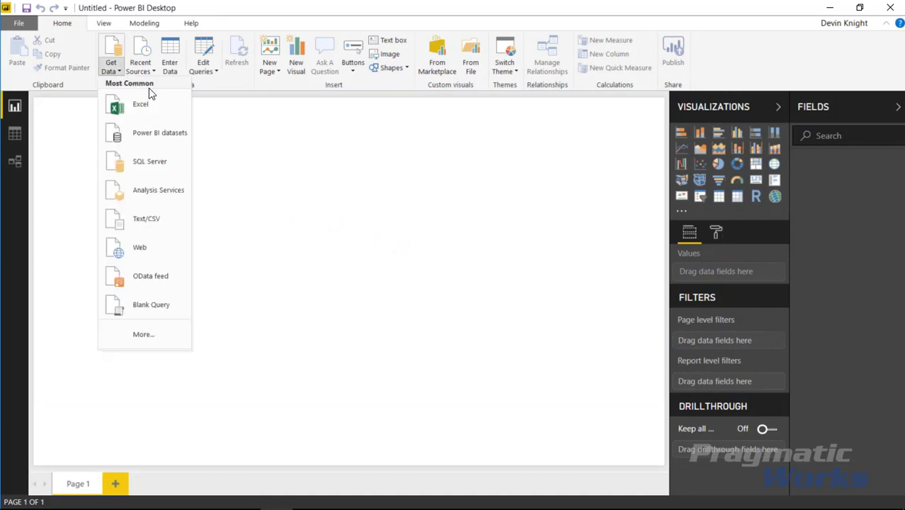
click(120, 110)
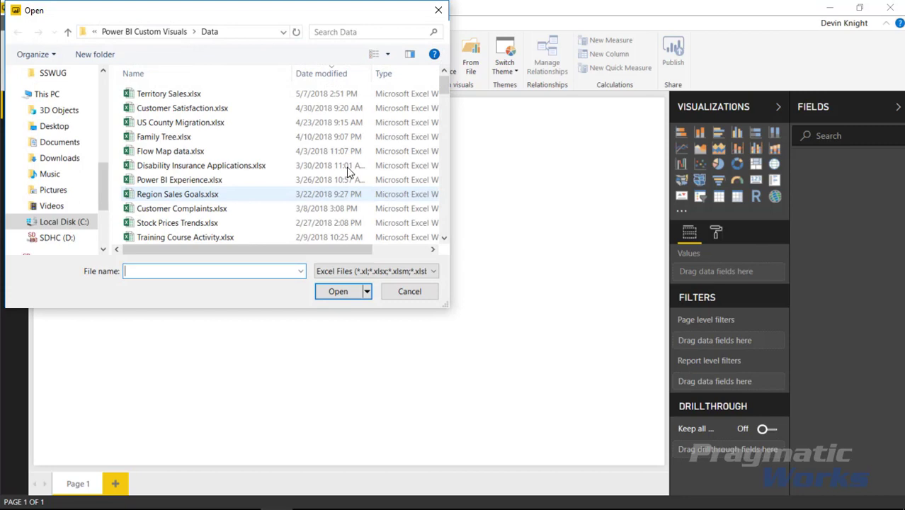
click(220, 95)
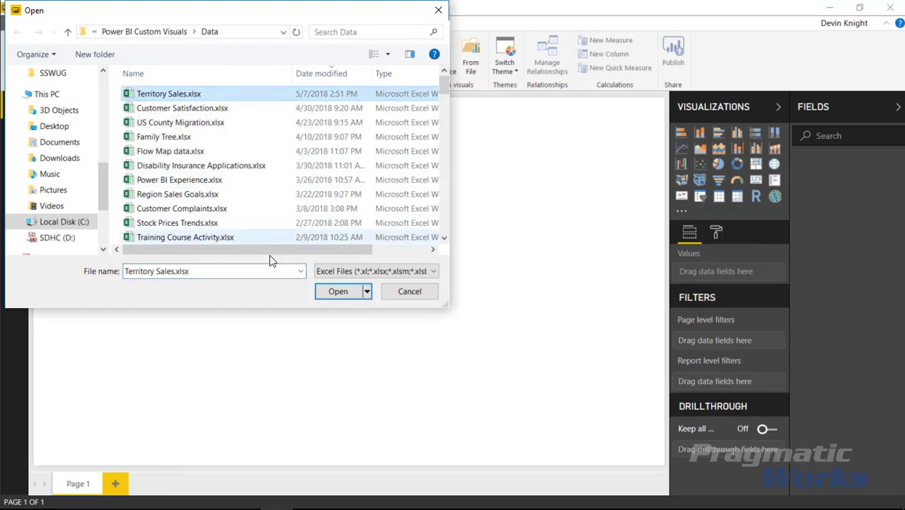
click(337, 291)
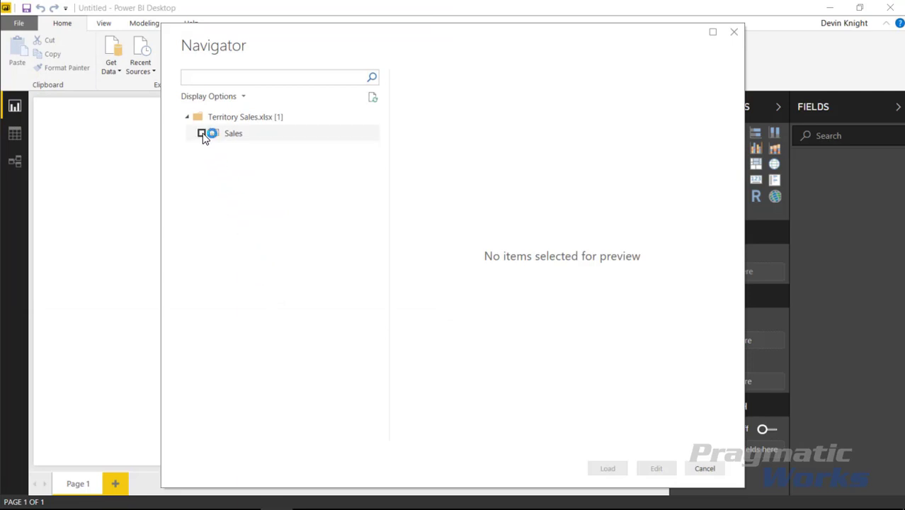
click(202, 134)
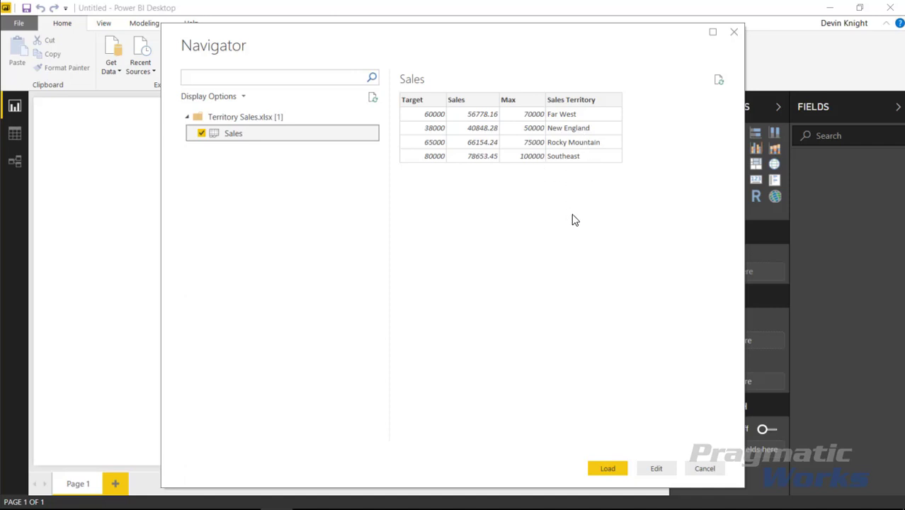
click(607, 469)
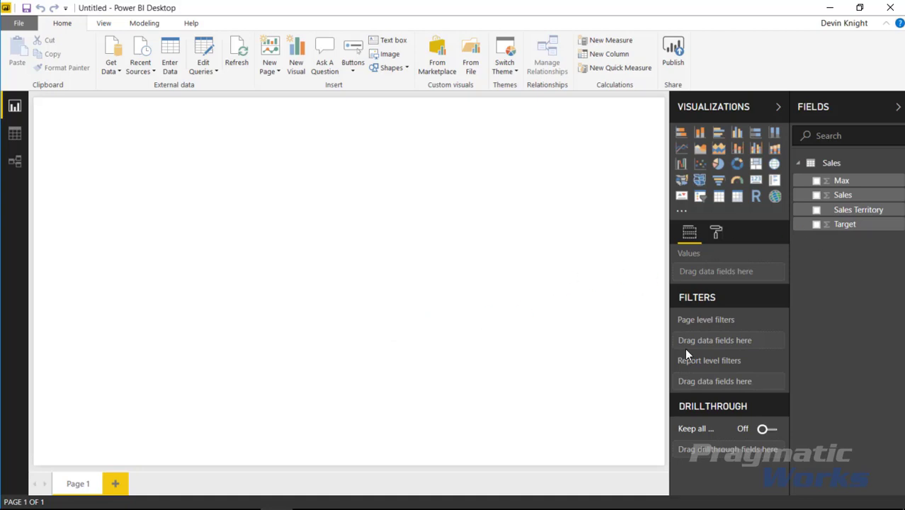
- Search the marketplace for 'slim' and add the Slim data bar KPI Visual
click(437, 68)
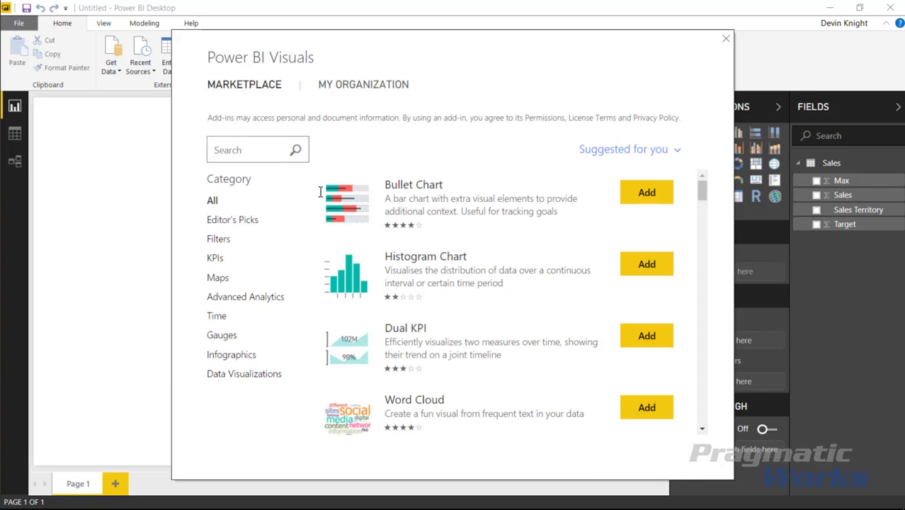
text(slim)
key(Return)
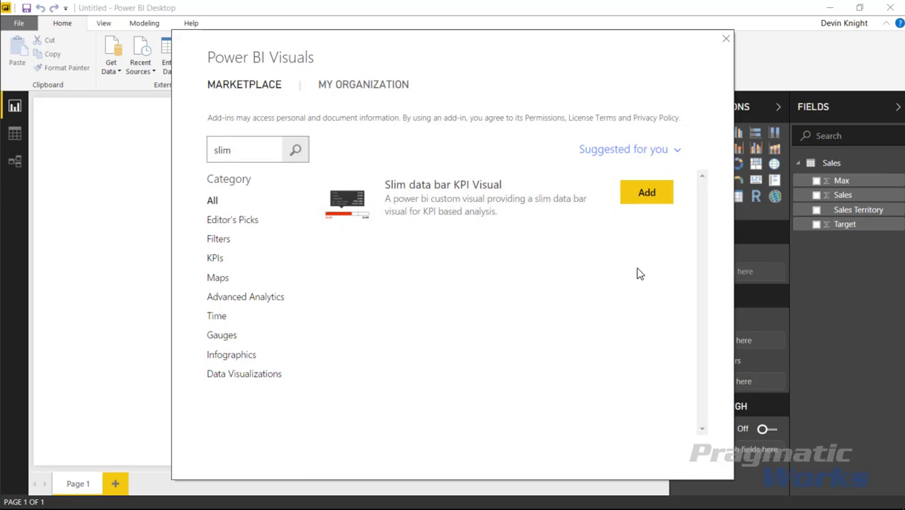
click(645, 193)
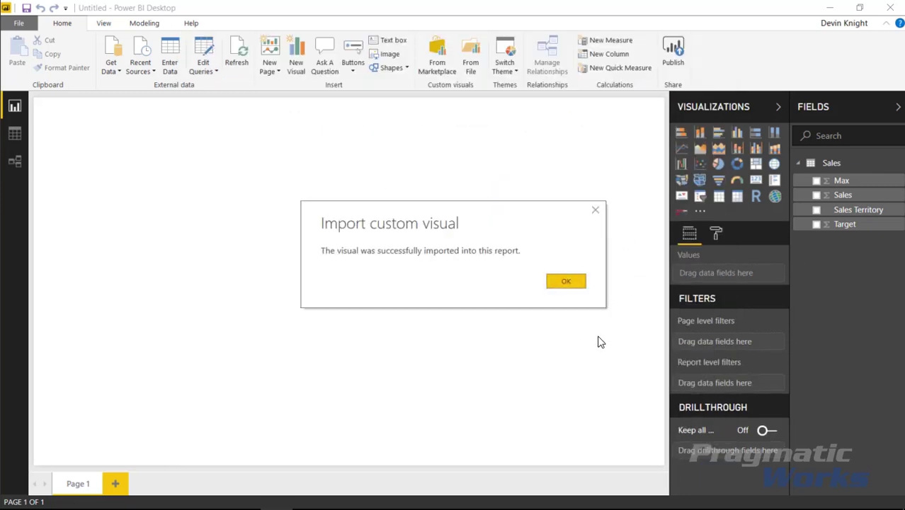
click(573, 286)
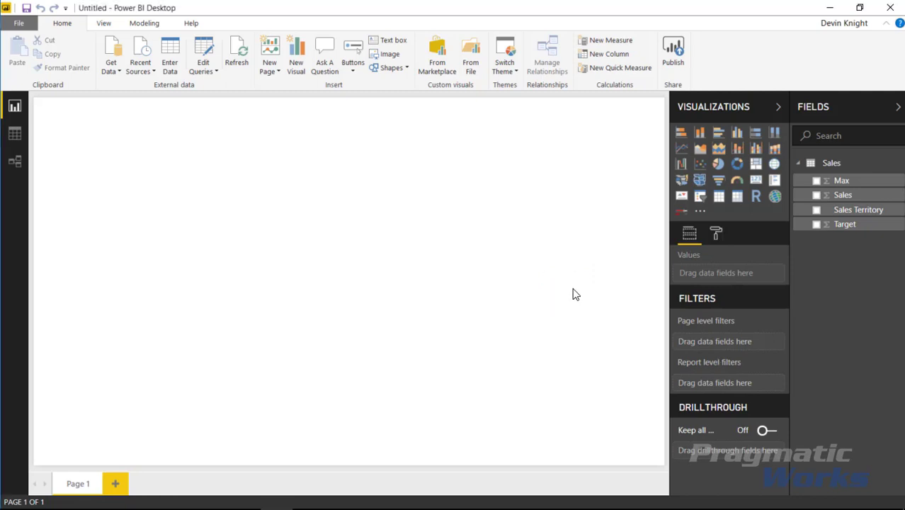
- Place a Data bar KPI visual, widen it, and use Sales Territory as its category
click(682, 214)
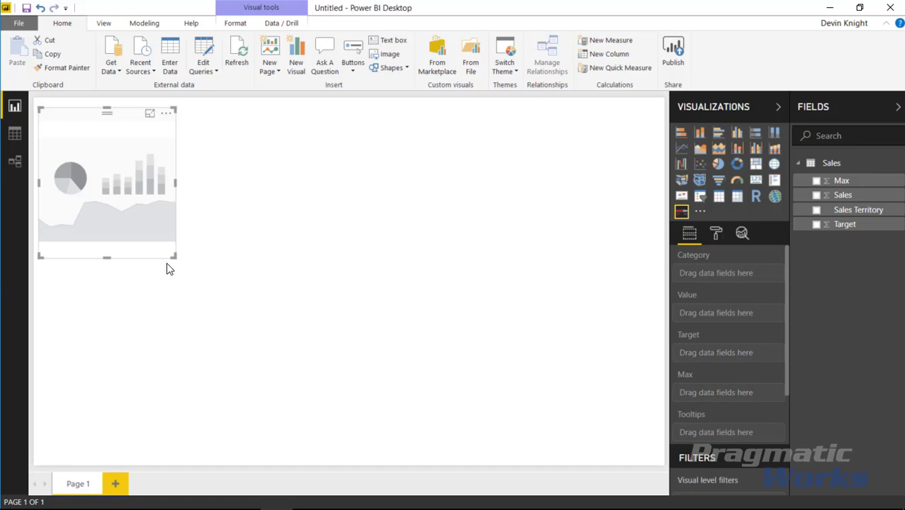
drag(174, 257, 663, 270)
click(568, 335)
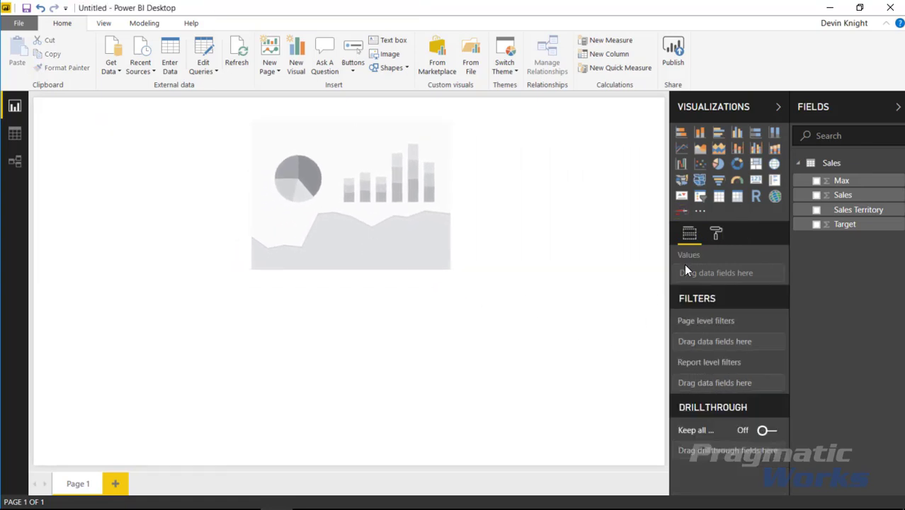
click(681, 211)
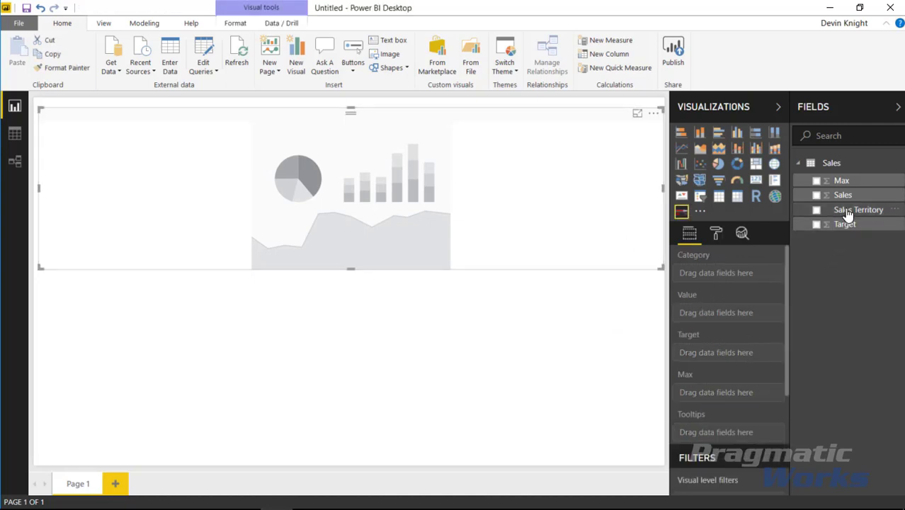
click(817, 212)
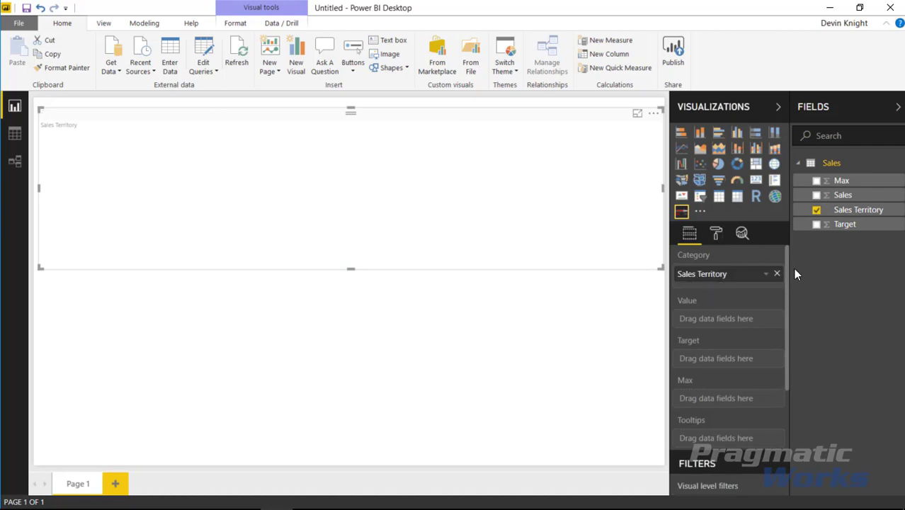
- Assign Sales to the Value well, Target to the Target well and Max to the Max well
drag(827, 198, 737, 319)
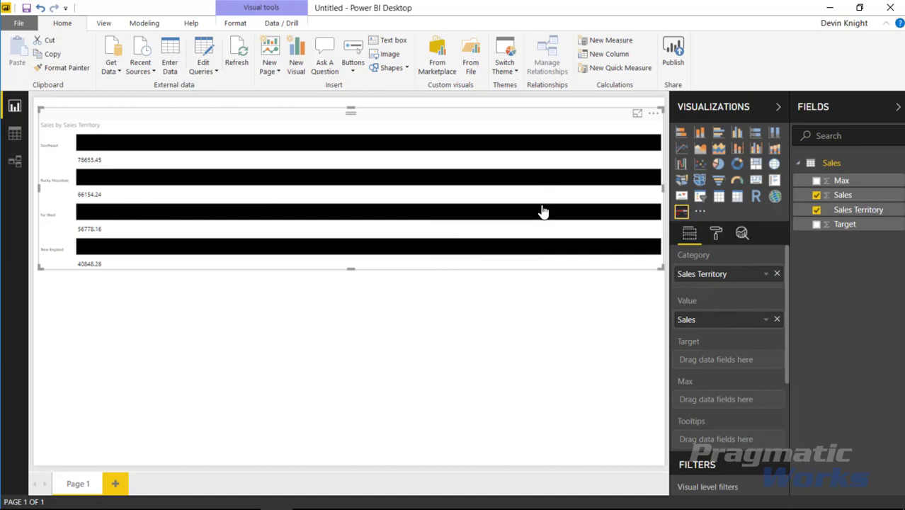
mouse_move(528, 211)
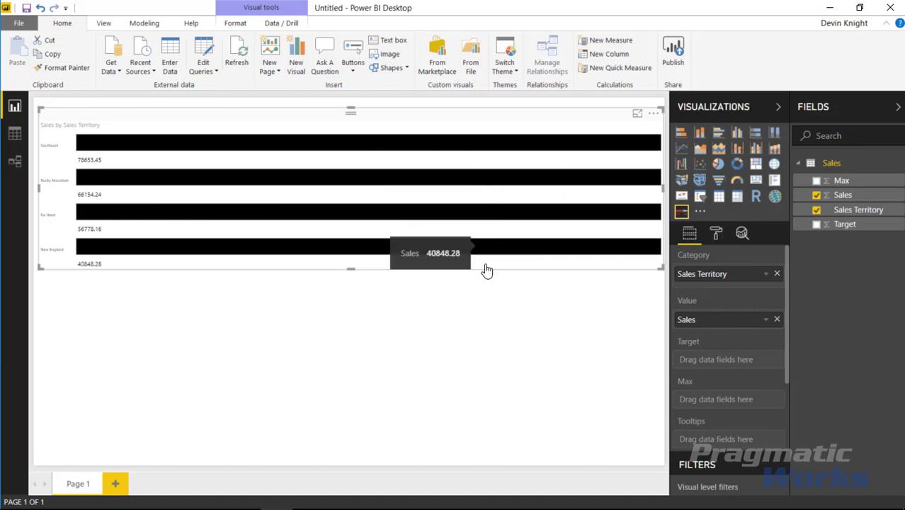
drag(846, 226, 738, 363)
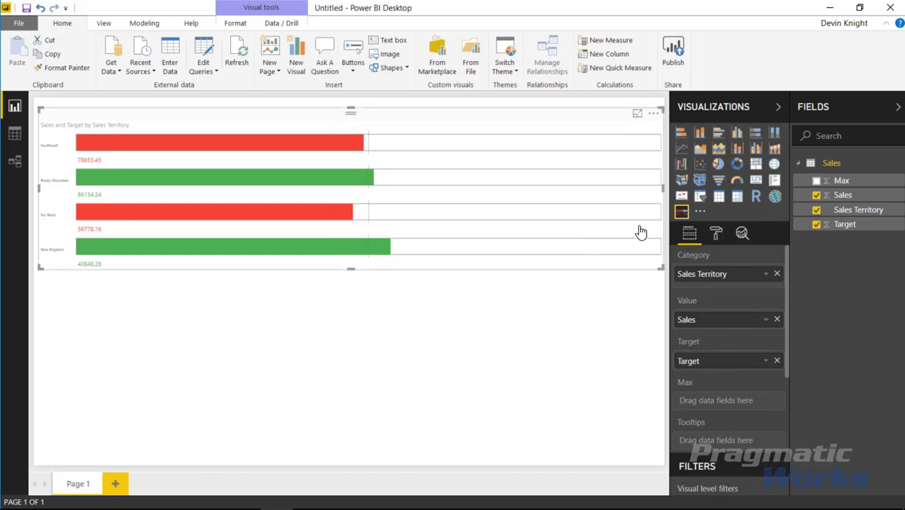
mouse_move(645, 223)
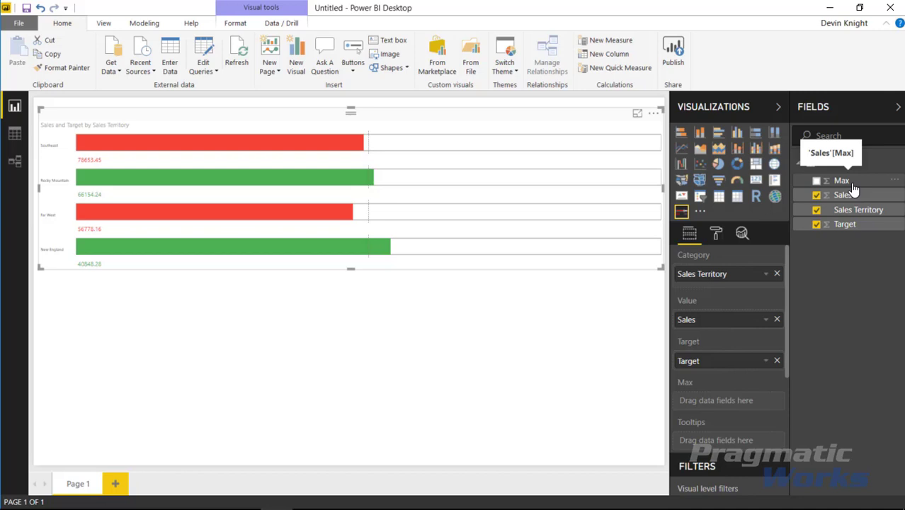
drag(853, 186, 702, 401)
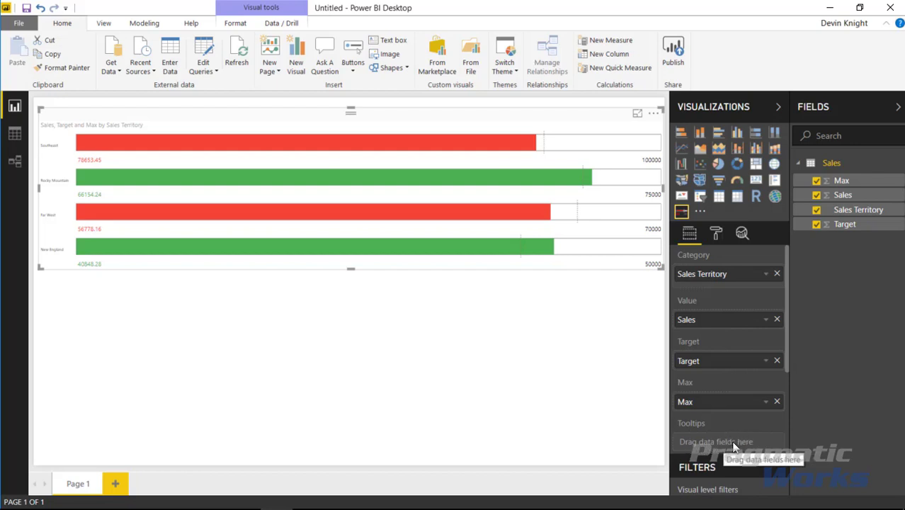
mouse_move(515, 183)
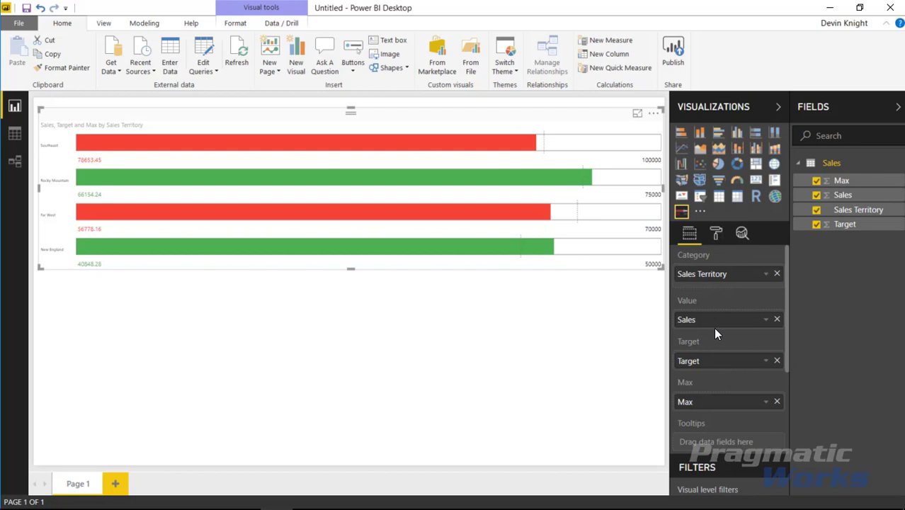
- Expand the visual's Items format settings and resize the visual into a wide, shallow block
click(716, 234)
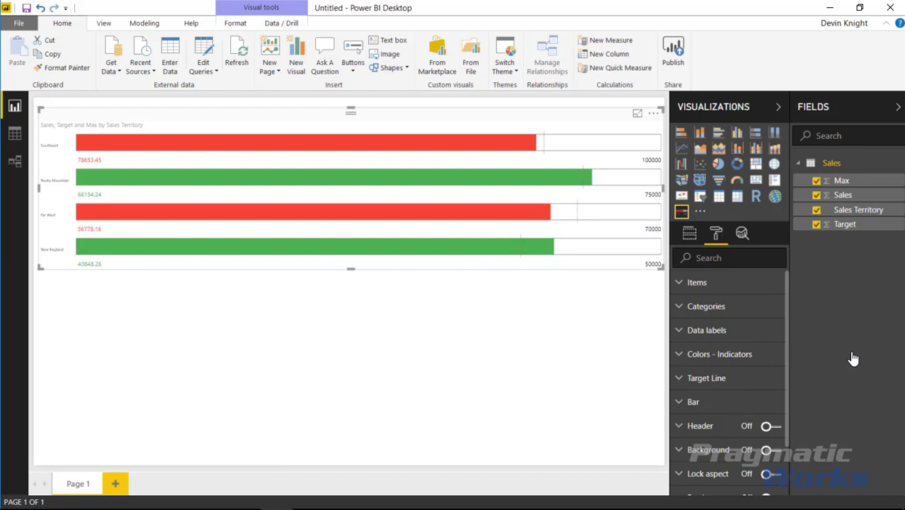
click(681, 283)
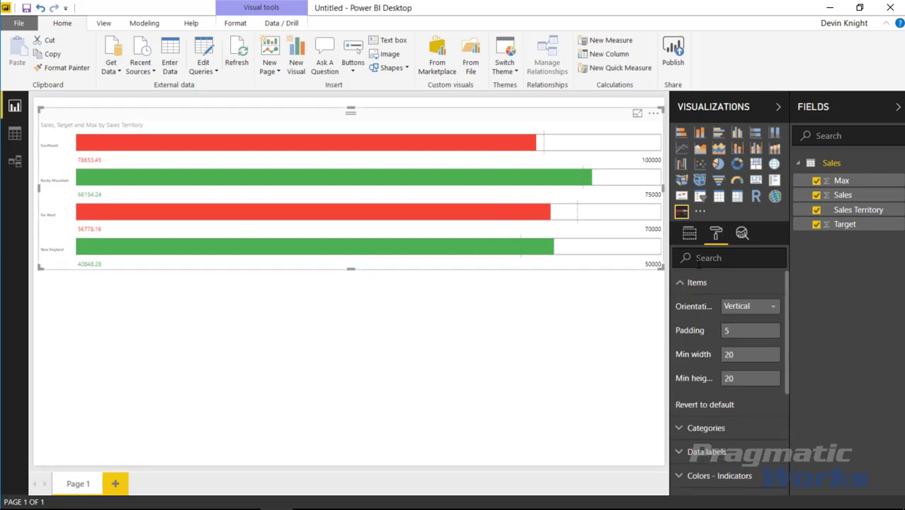
drag(663, 268, 274, 260)
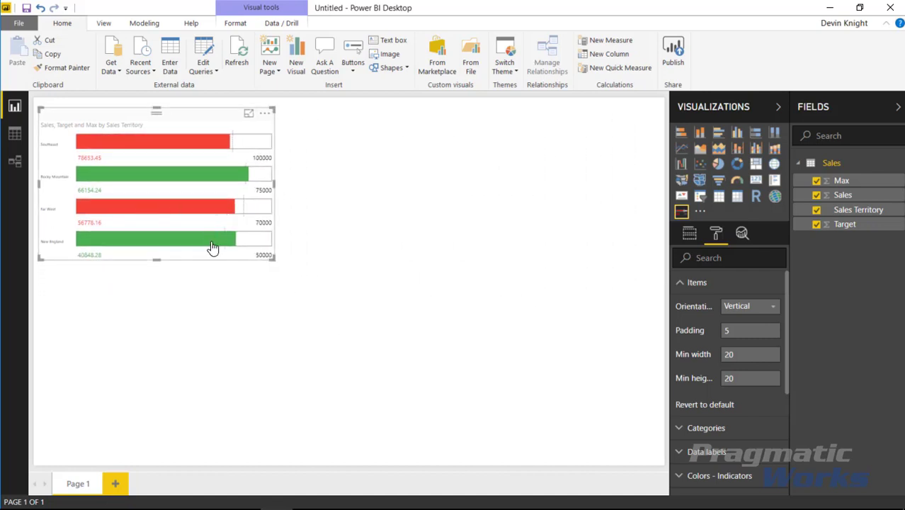
drag(276, 259, 658, 225)
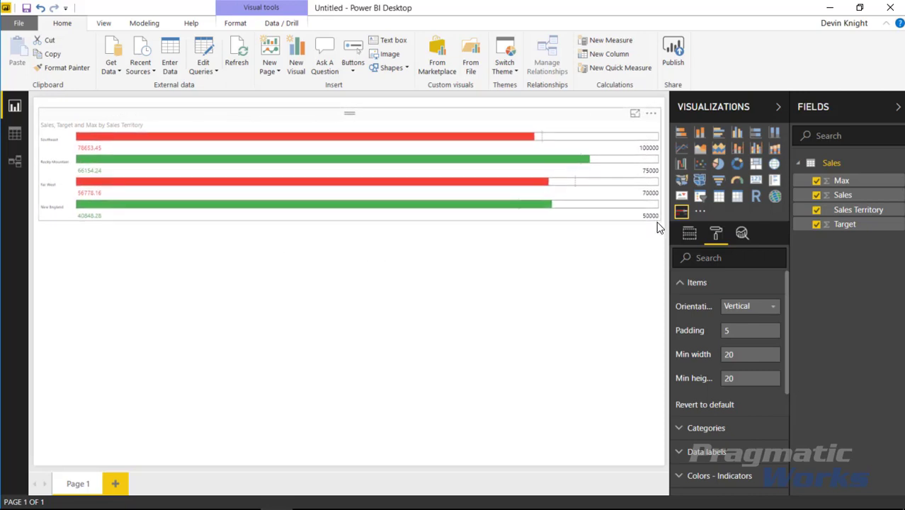
- Set Items orientation to Horizontal, shorten the visual, and raise item padding to 15
click(769, 307)
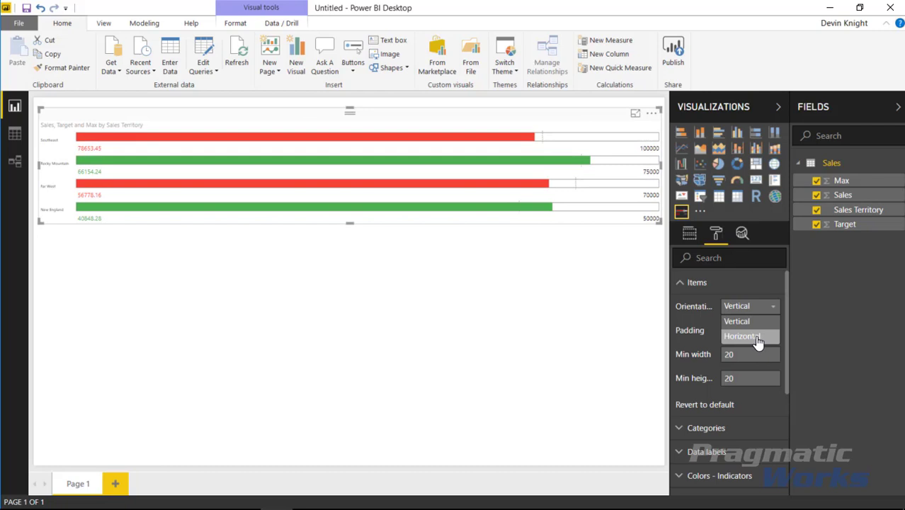
click(758, 338)
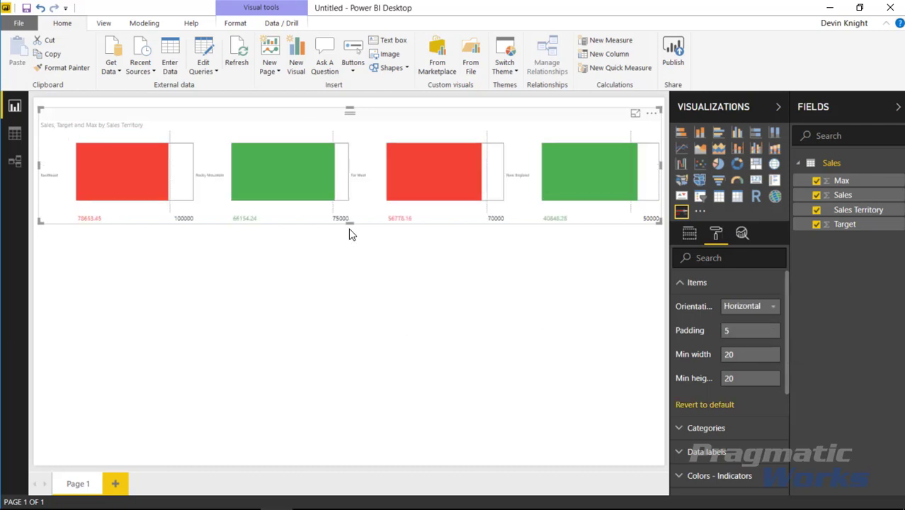
drag(351, 220, 350, 171)
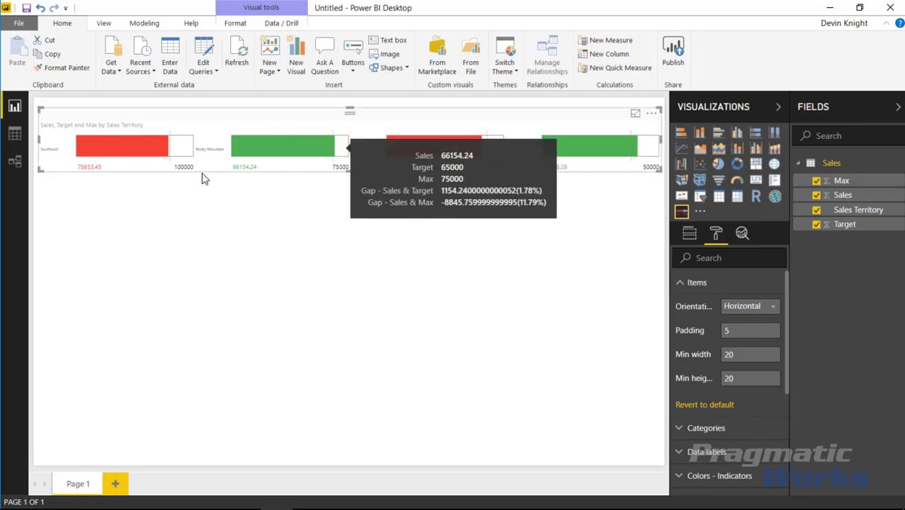
mouse_move(41, 178)
mouse_down()
mouse_move(330, 156)
mouse_move(203, 160)
mouse_move(90, 178)
mouse_move(43, 168)
mouse_up()
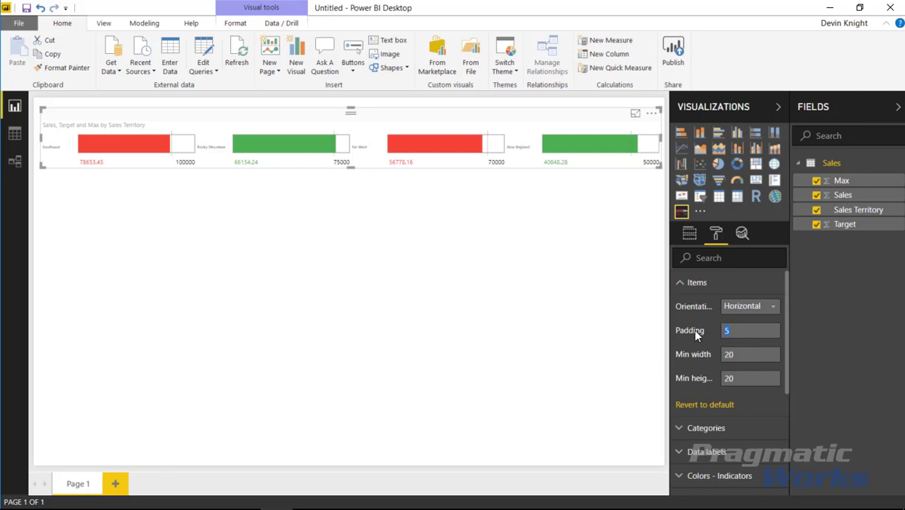
text(15)
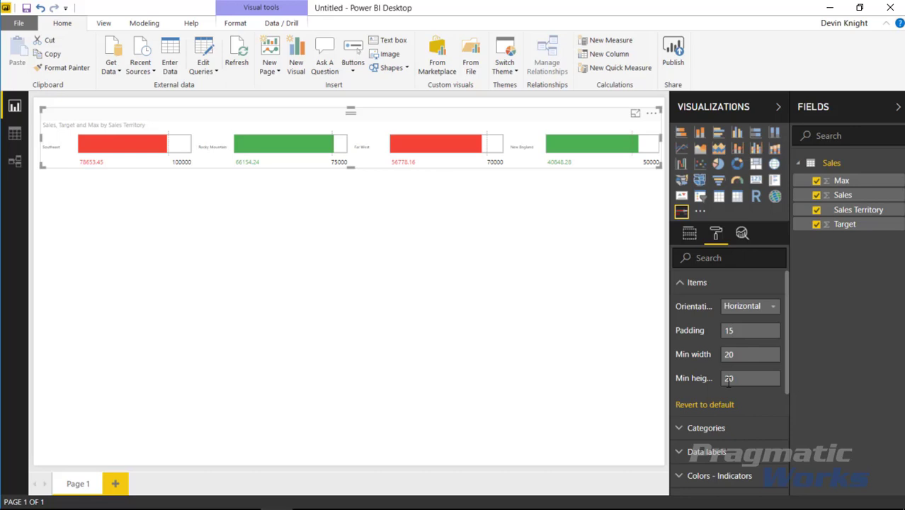
click(680, 283)
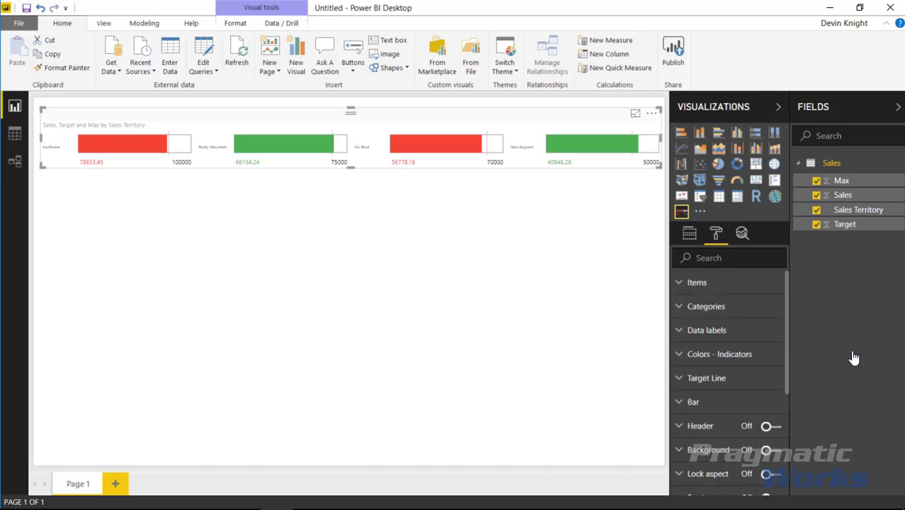
- Set the category label text size to 13 and the category margin to 2
click(680, 309)
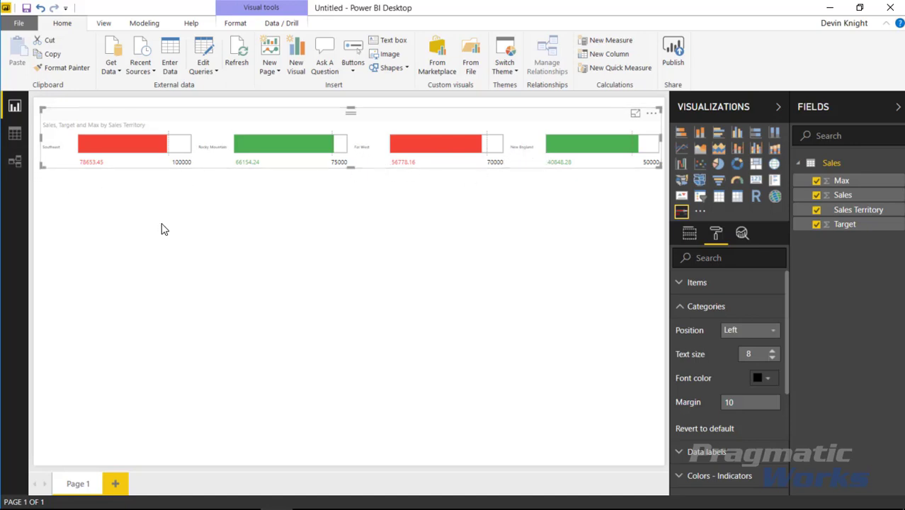
double_click(758, 353)
text(14)
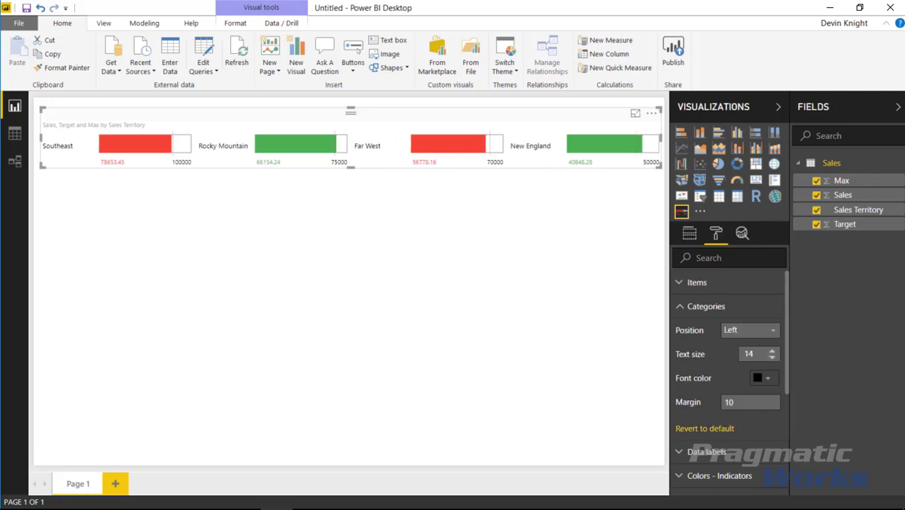
click(772, 358)
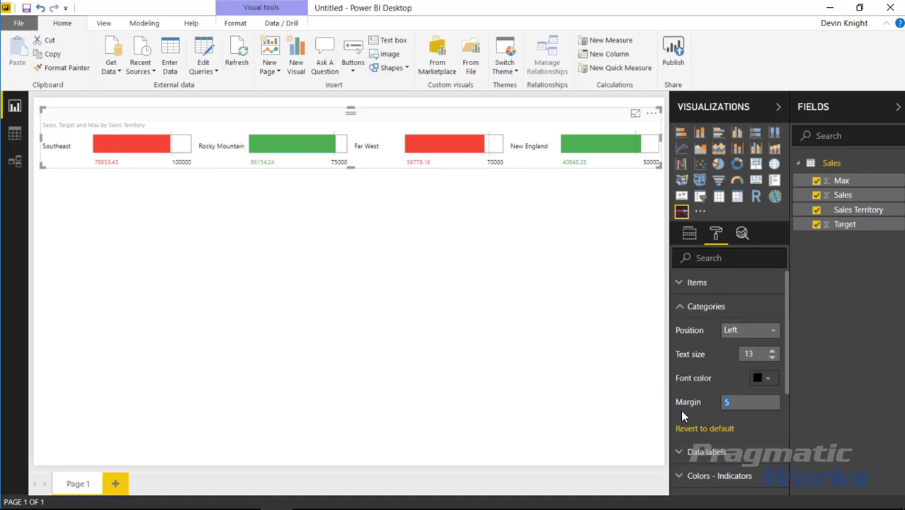
text(2)
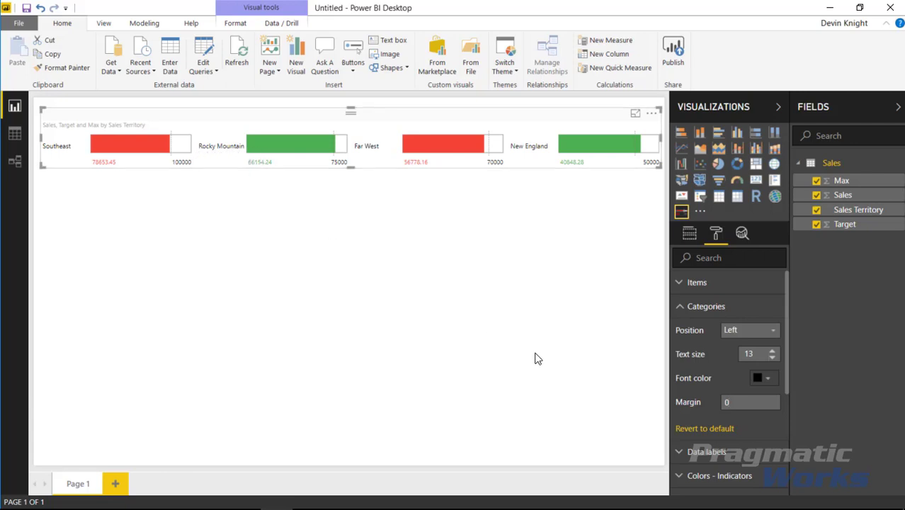
text(2)
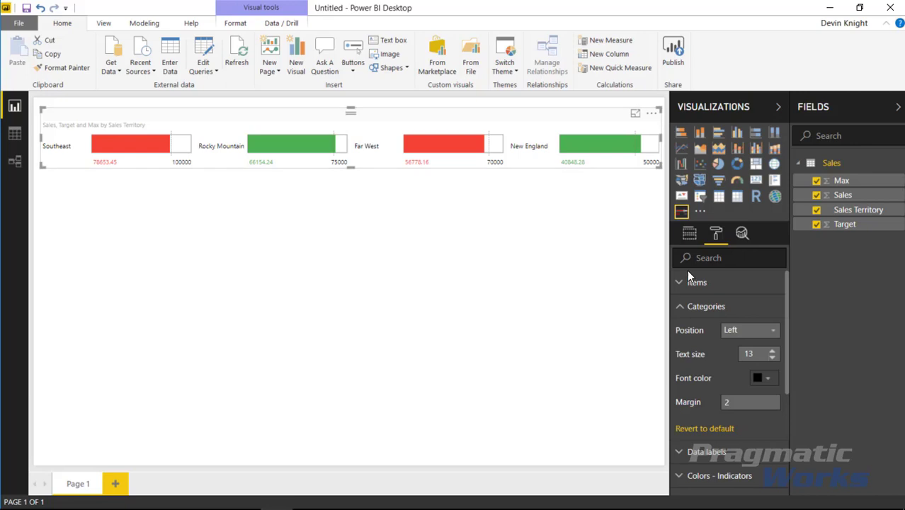
- Position territory names at Top and make the visual taller
click(767, 331)
click(764, 346)
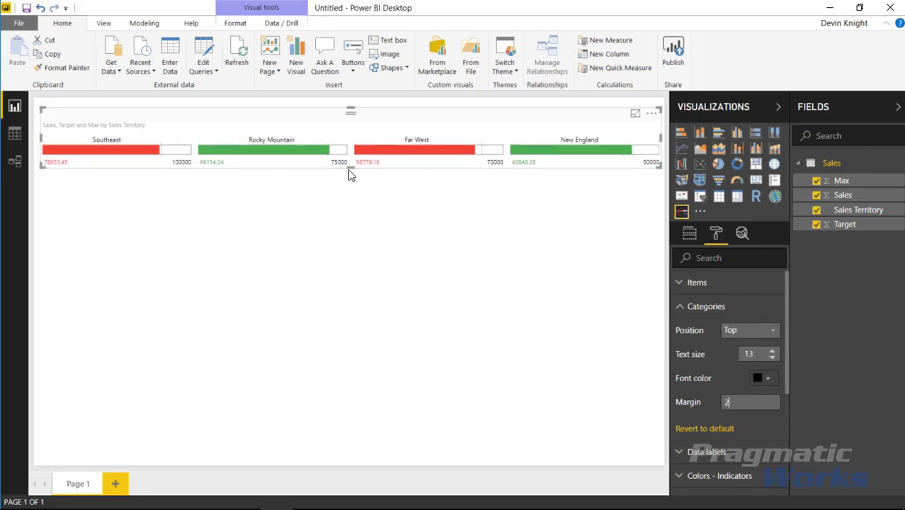
drag(348, 169, 347, 188)
click(347, 188)
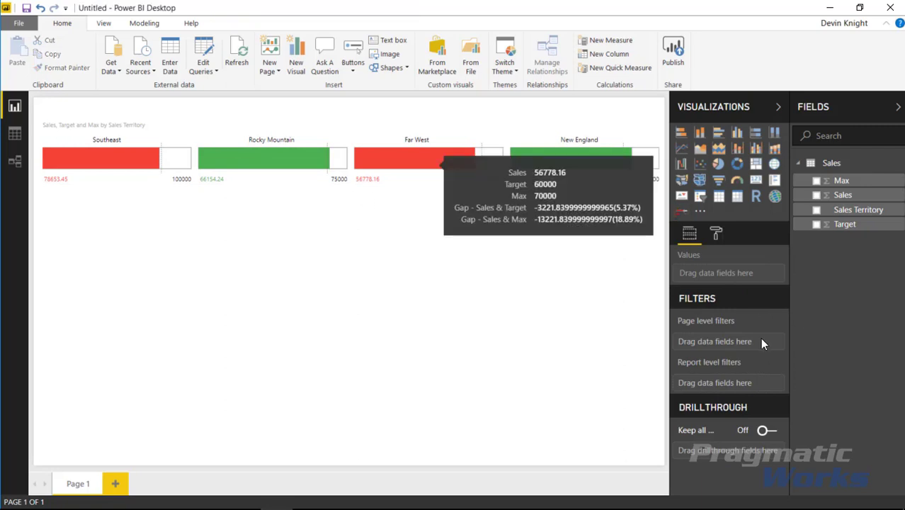
- Try Right and Bottom category positions, return to Top, then expand Data labels settings
click(493, 128)
click(716, 233)
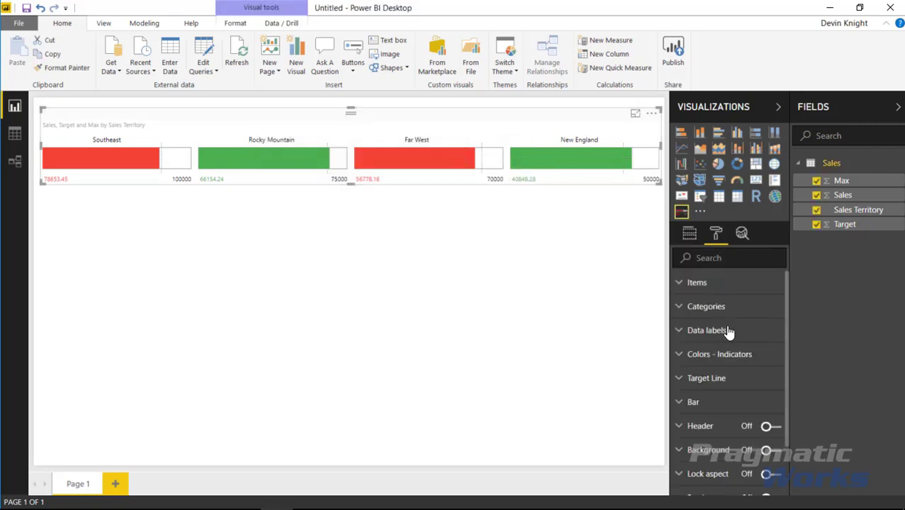
click(709, 308)
click(764, 330)
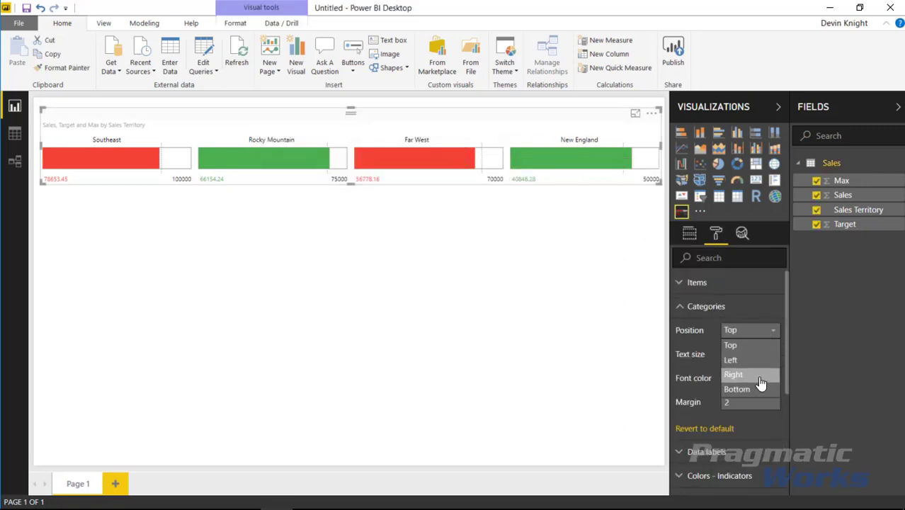
click(759, 375)
click(762, 330)
click(759, 390)
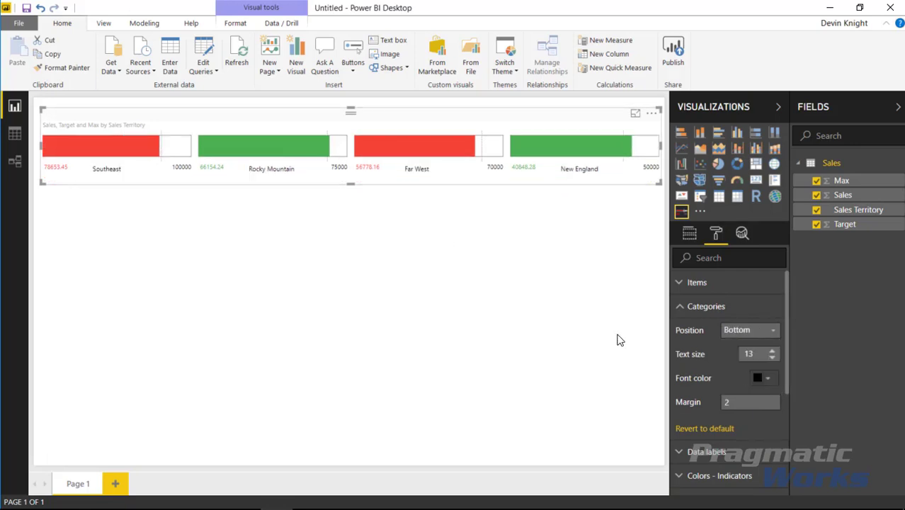
click(754, 330)
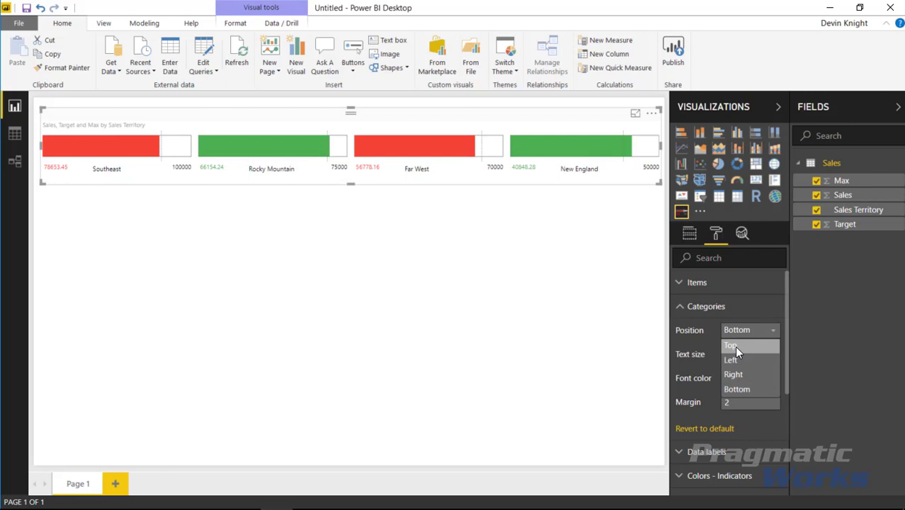
click(733, 345)
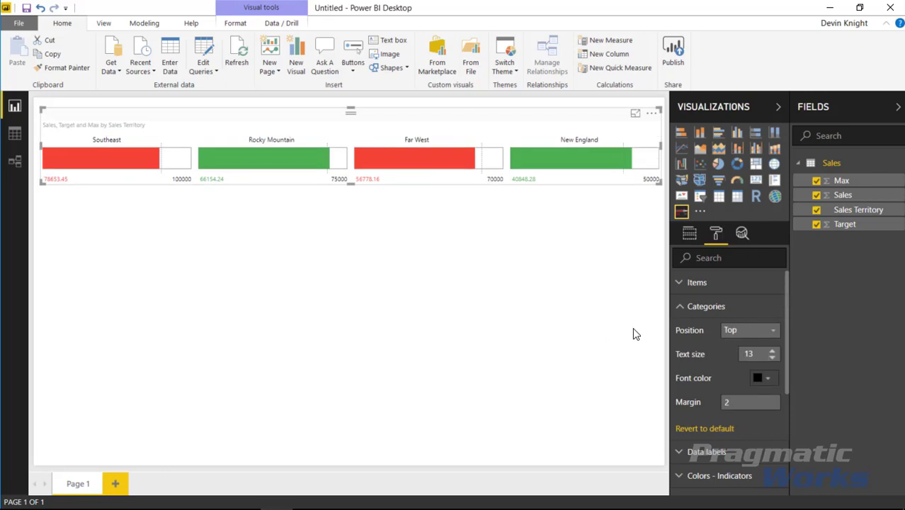
click(680, 307)
click(680, 332)
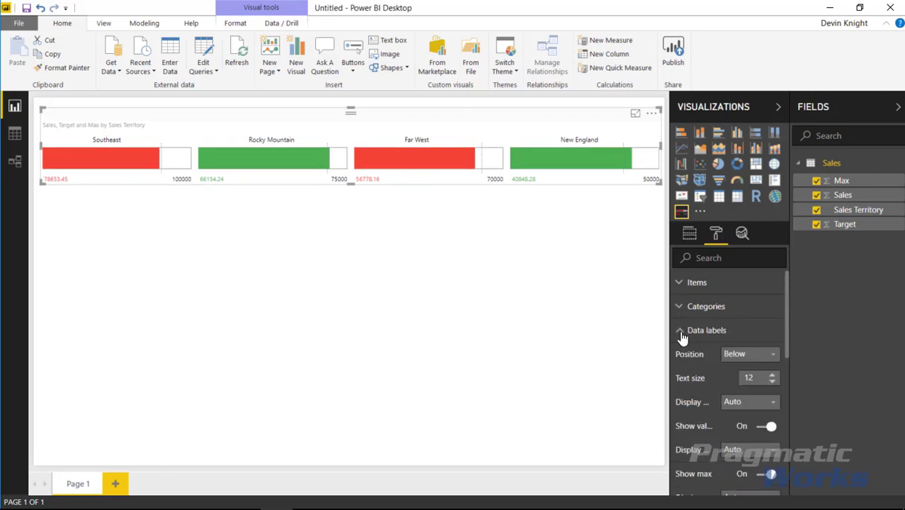
- Raise data label text size to 15 and keep the labels positioned below the bars
scroll(739, 343, down, 3)
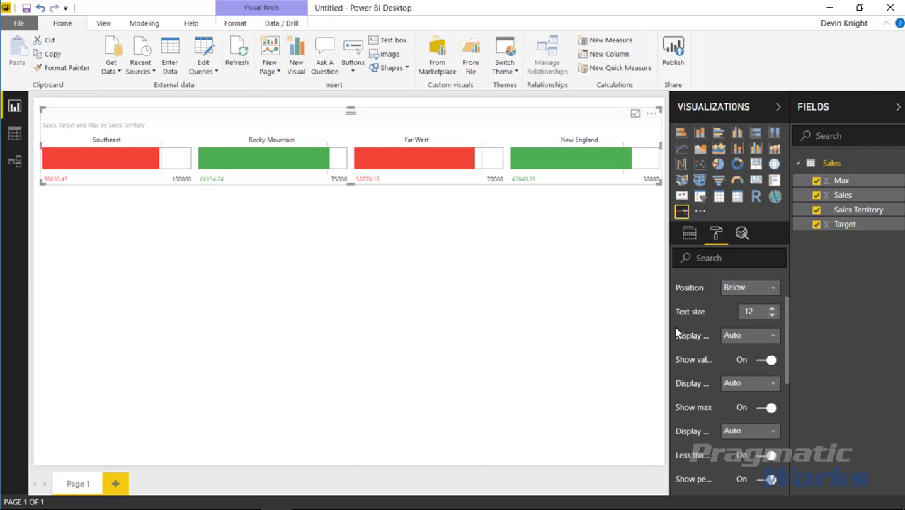
click(772, 309)
click(771, 309)
click(771, 308)
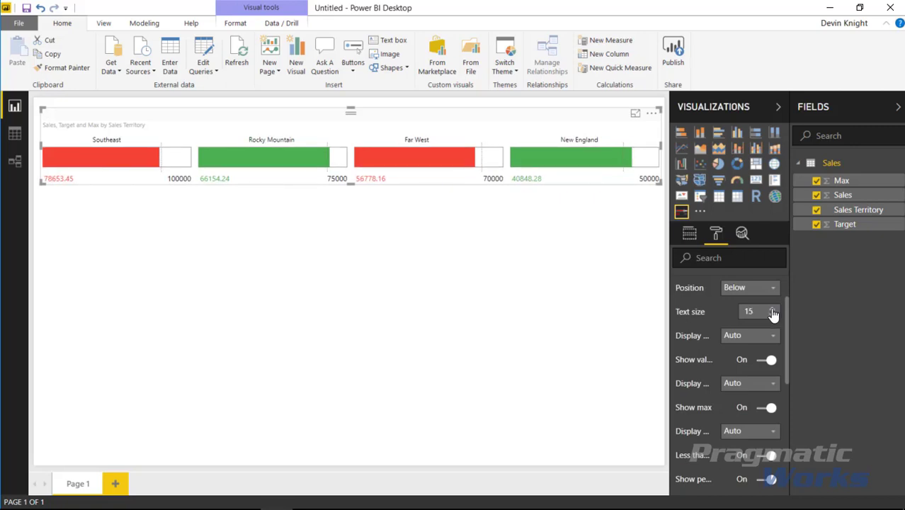
click(762, 289)
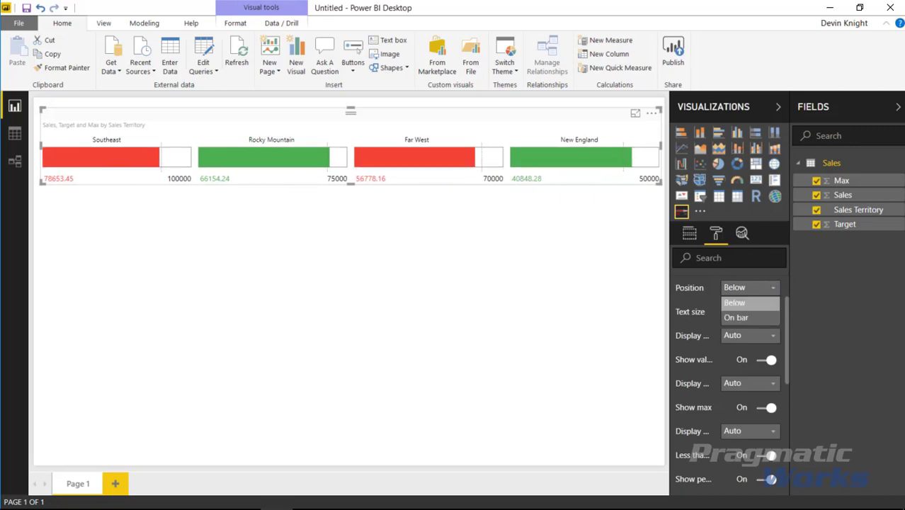
click(759, 320)
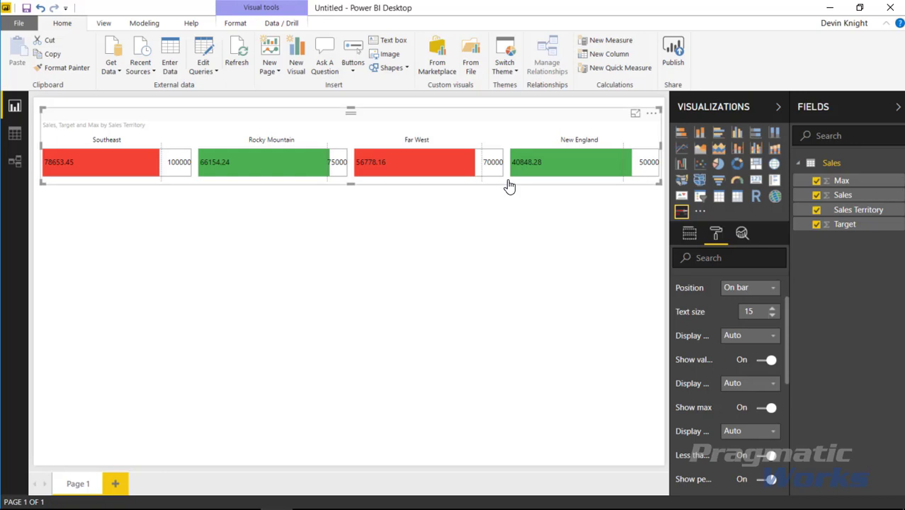
mouse_move(548, 173)
click(740, 289)
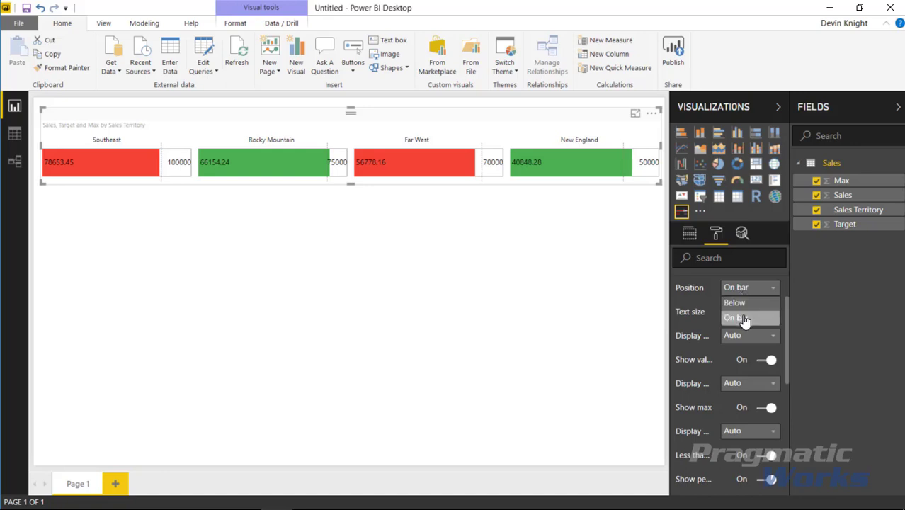
click(744, 317)
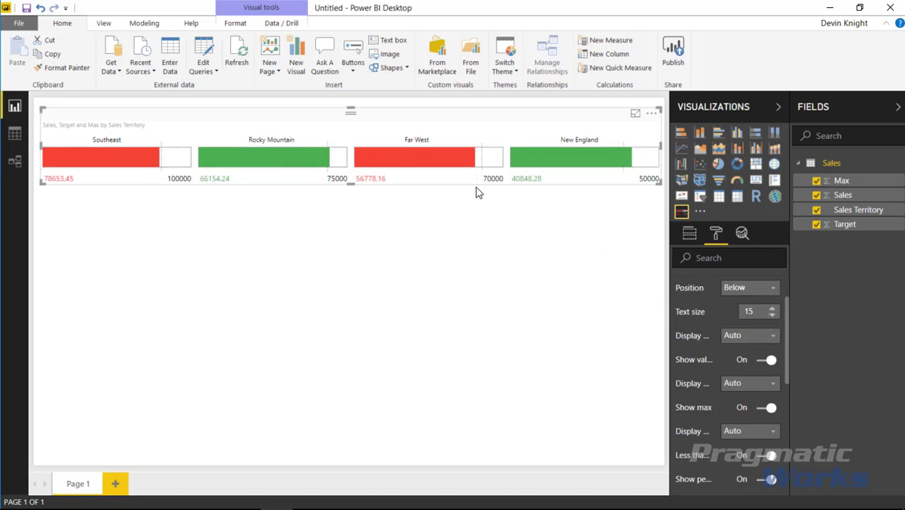
mouse_move(611, 171)
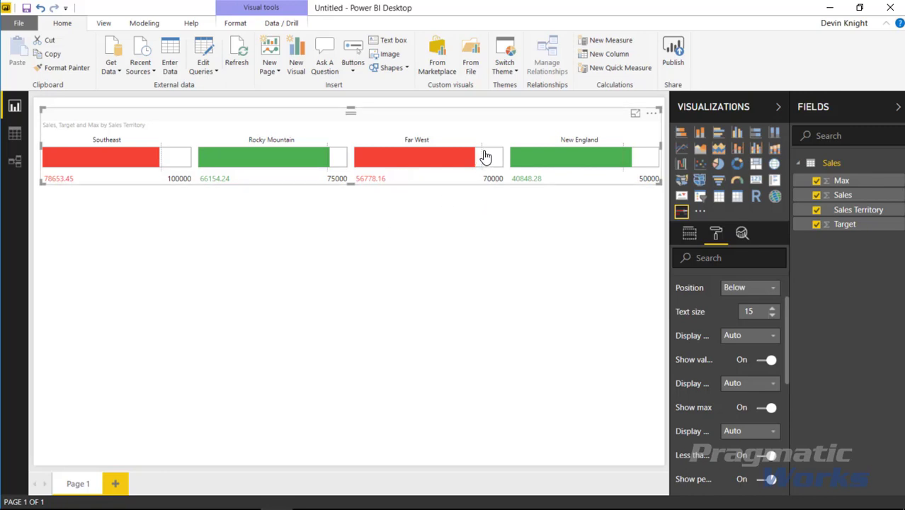
- Switch off Show max so only each territory's sales value shows under its bar
mouse_move(481, 161)
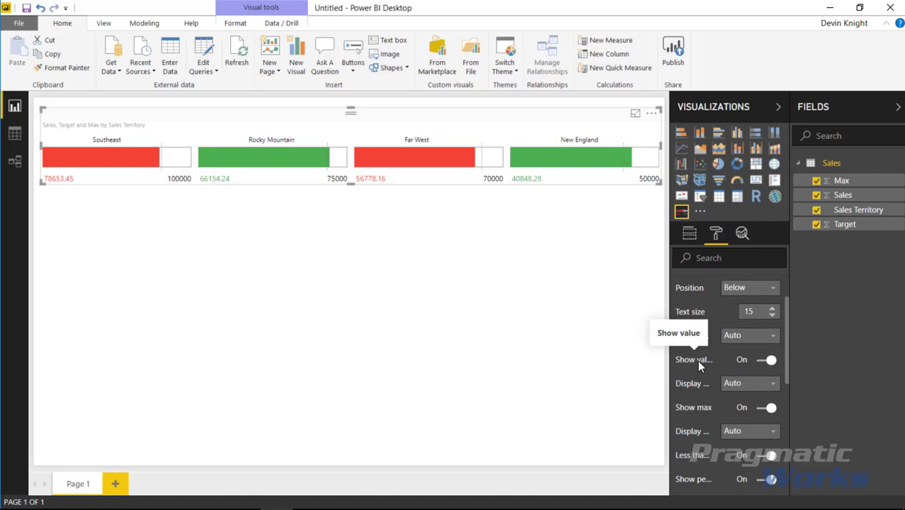
click(765, 359)
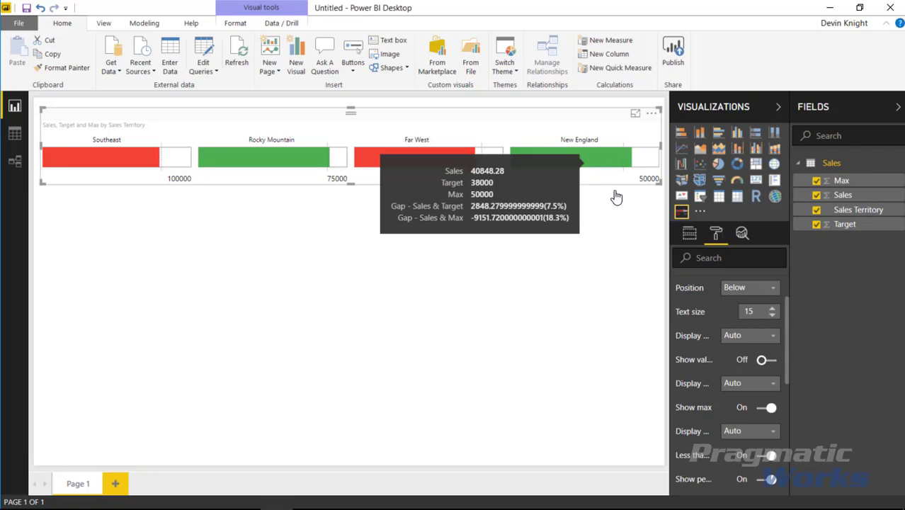
click(765, 360)
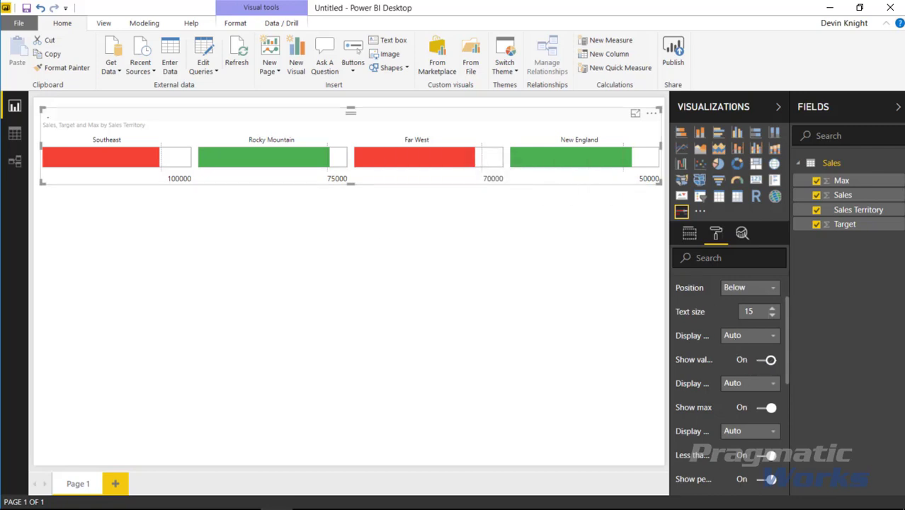
click(765, 408)
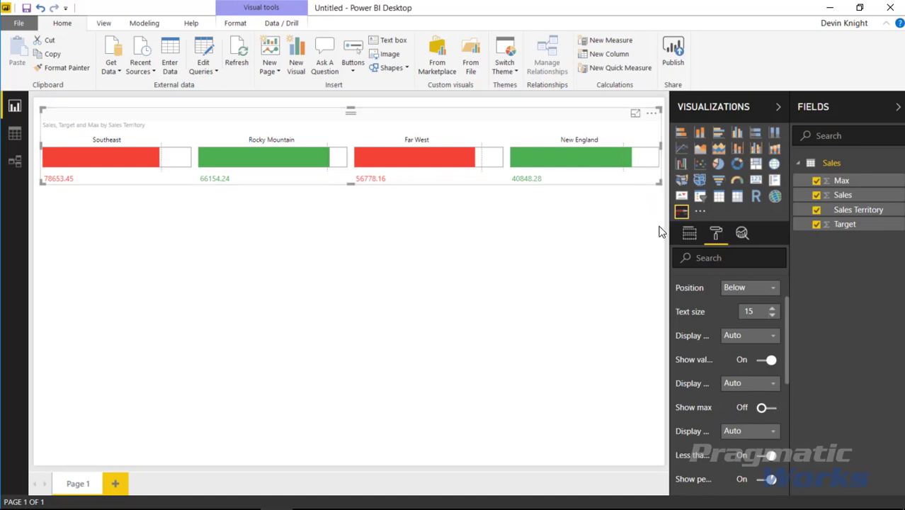
click(741, 383)
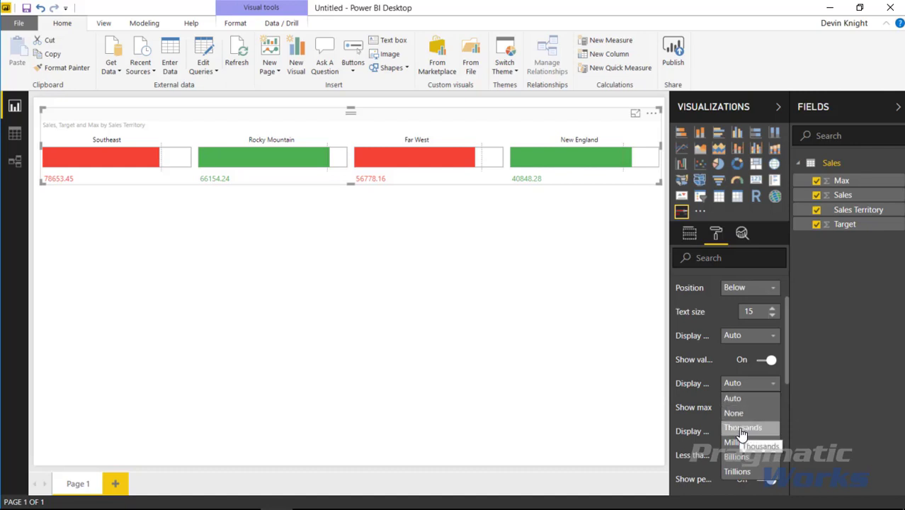
- Set the sales value display units to Thousands, giving labels like 78.65K and 66.15K
click(740, 336)
click(758, 384)
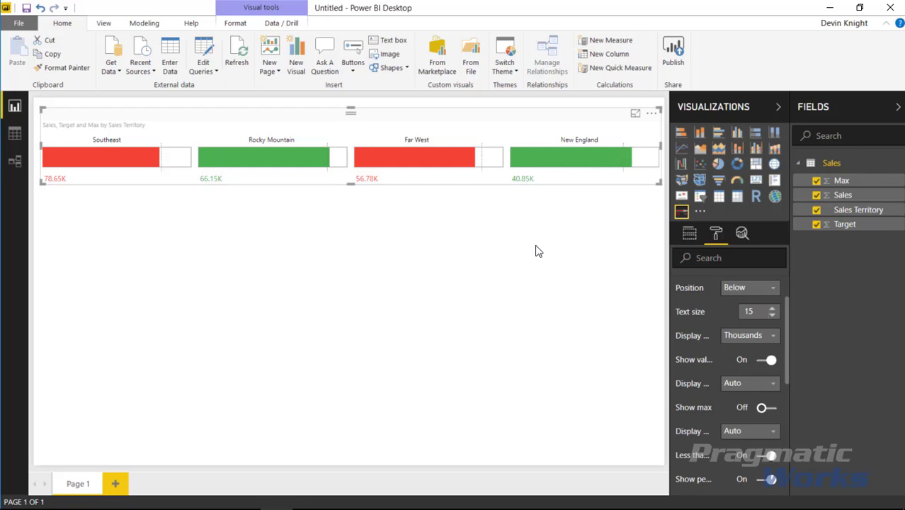
click(745, 336)
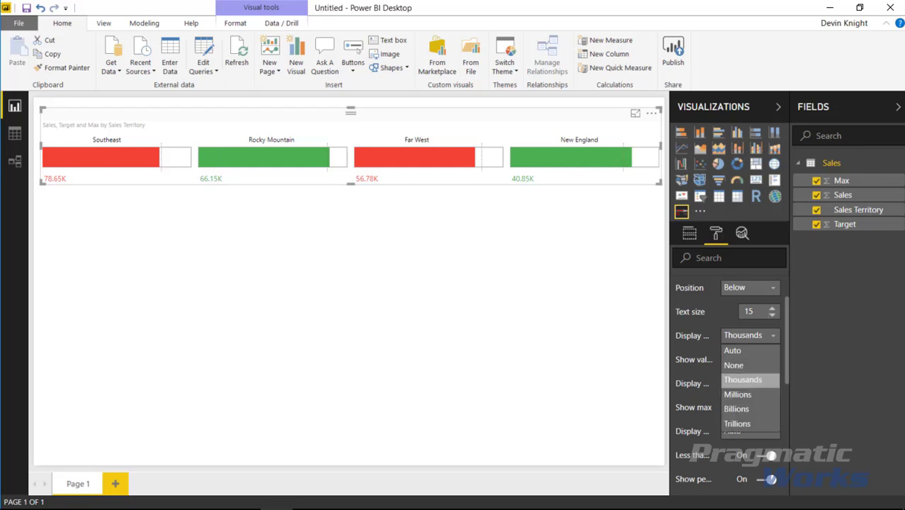
click(724, 351)
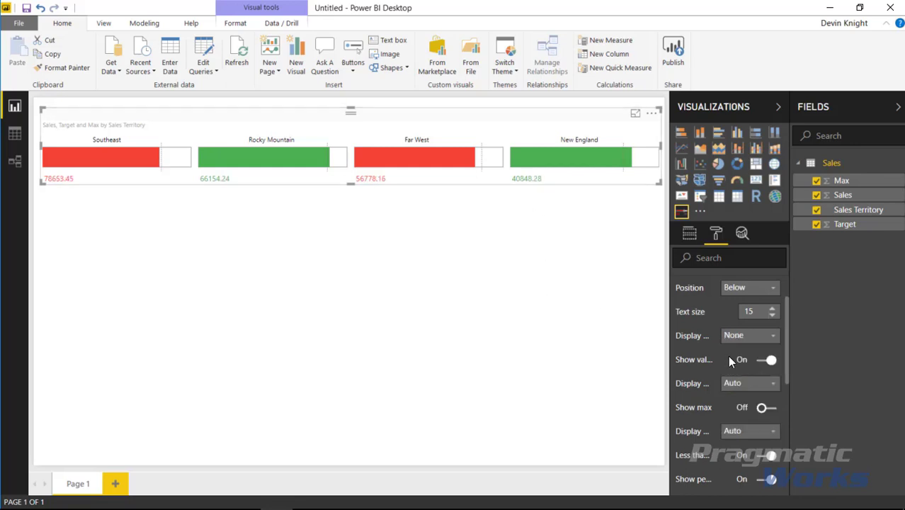
click(750, 336)
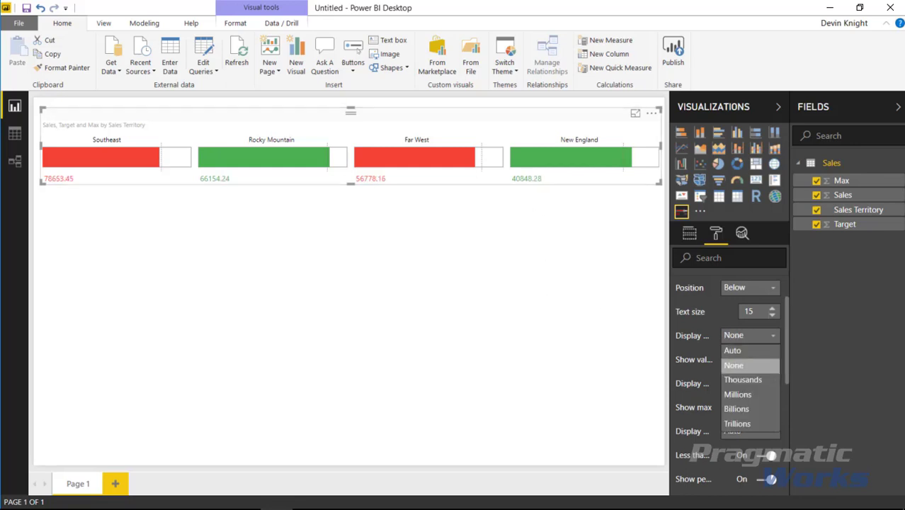
click(750, 381)
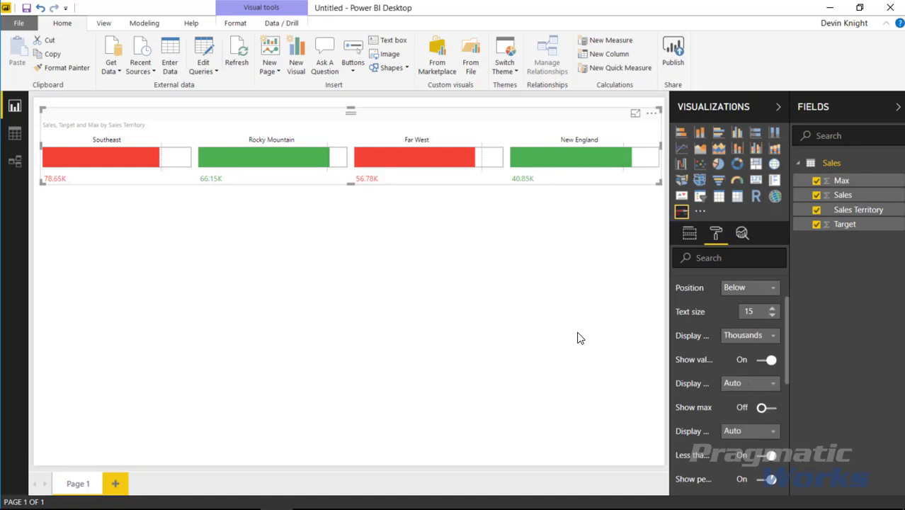
scroll(697, 350, down, 2)
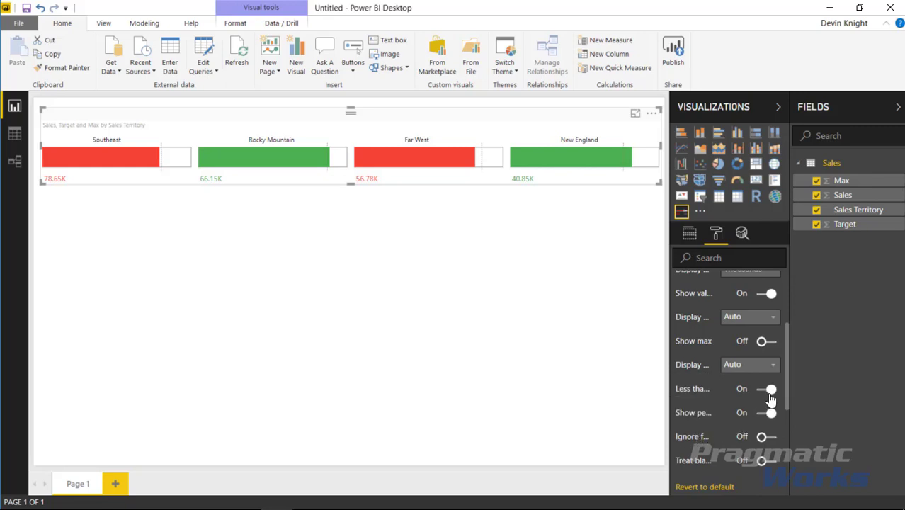
mouse_move(556, 167)
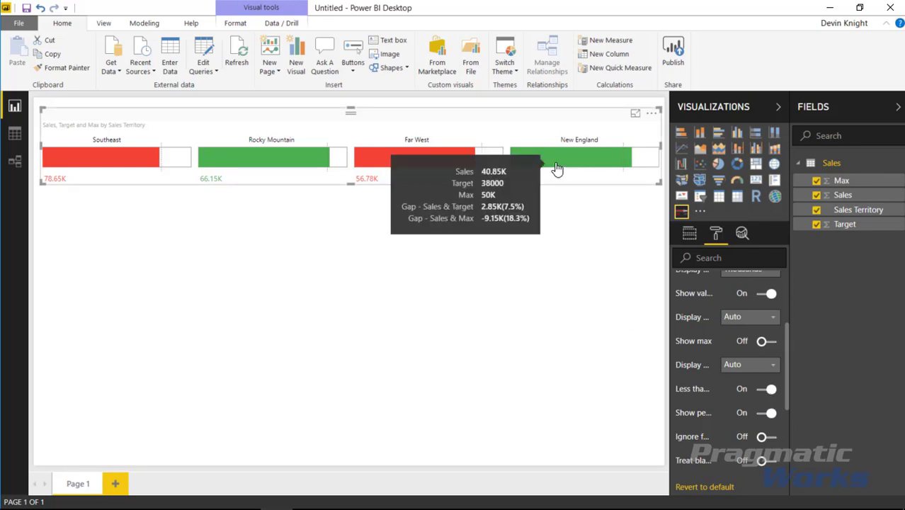
click(769, 389)
mouse_move(532, 164)
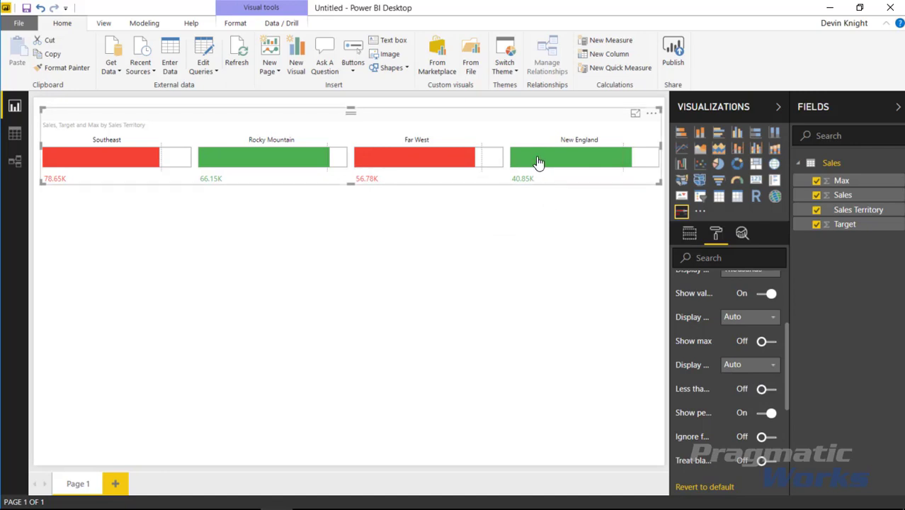
click(765, 389)
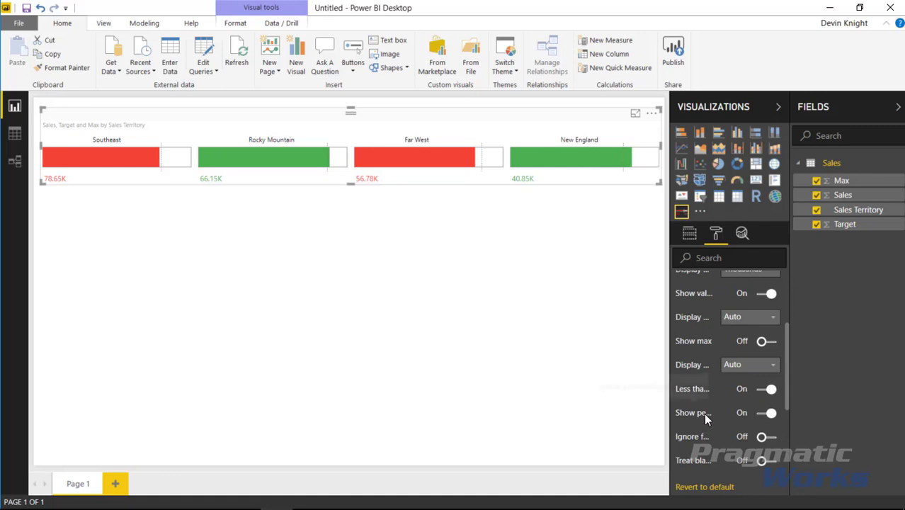
scroll(703, 413, down, 1)
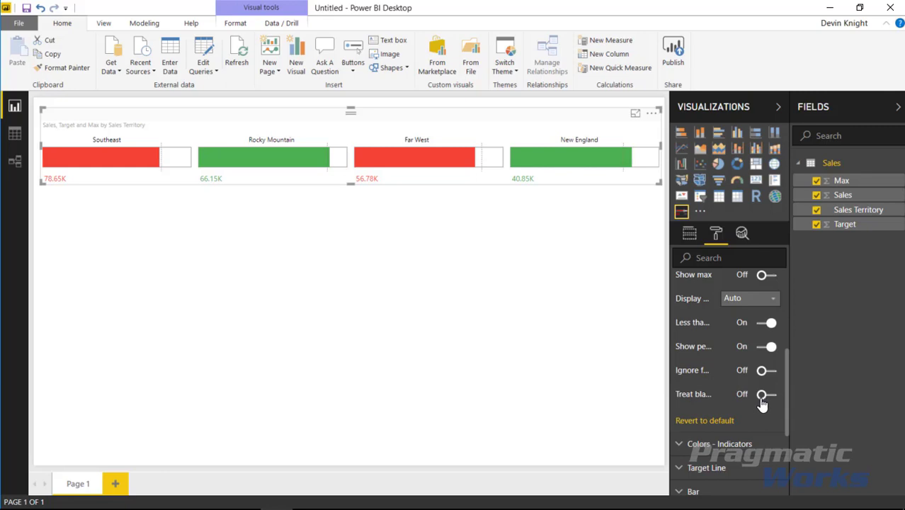
- Set the Equal to indicator colour to yellow, between red and green
scroll(762, 404, down, 3)
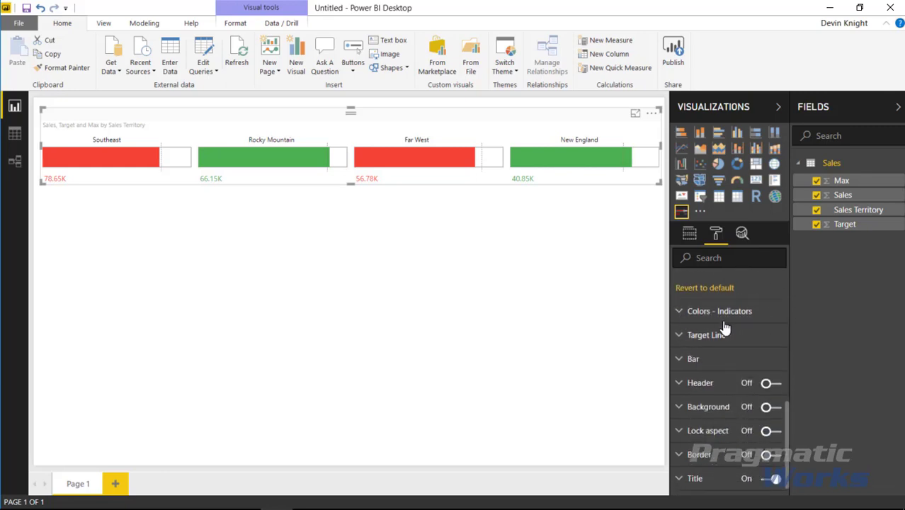
click(681, 314)
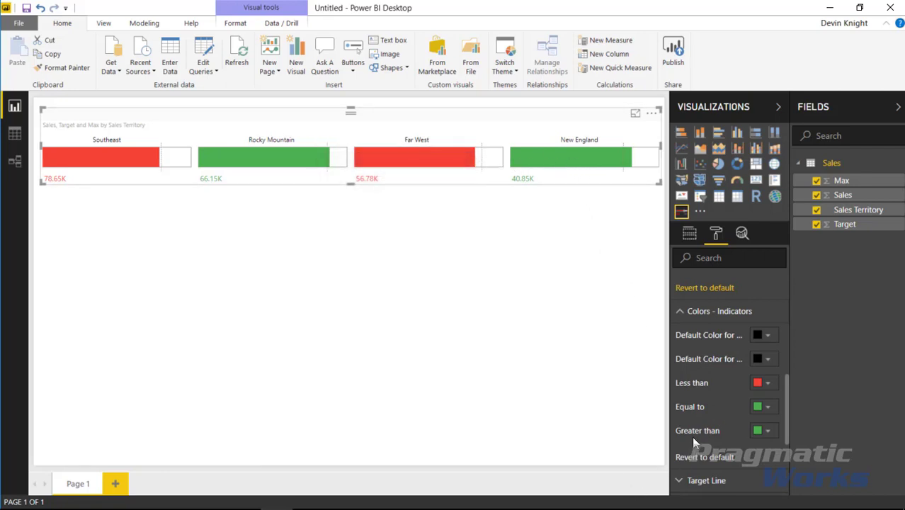
click(766, 410)
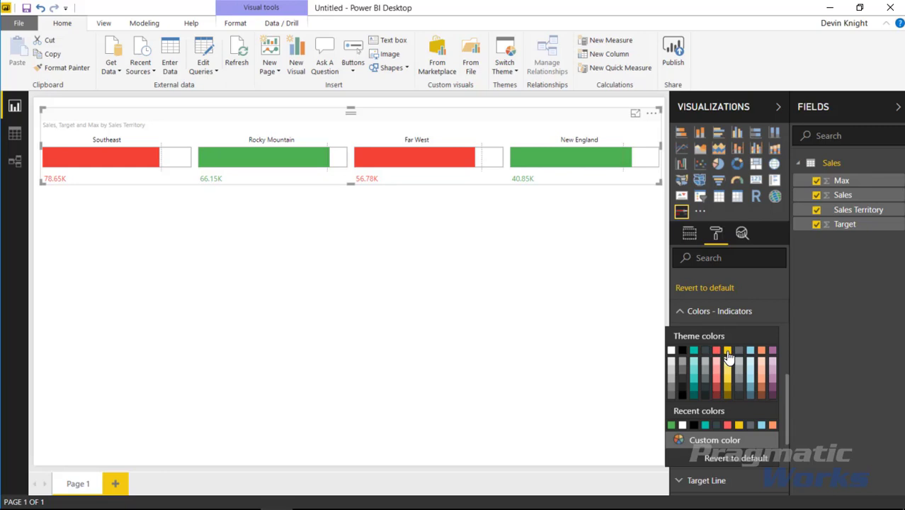
click(778, 430)
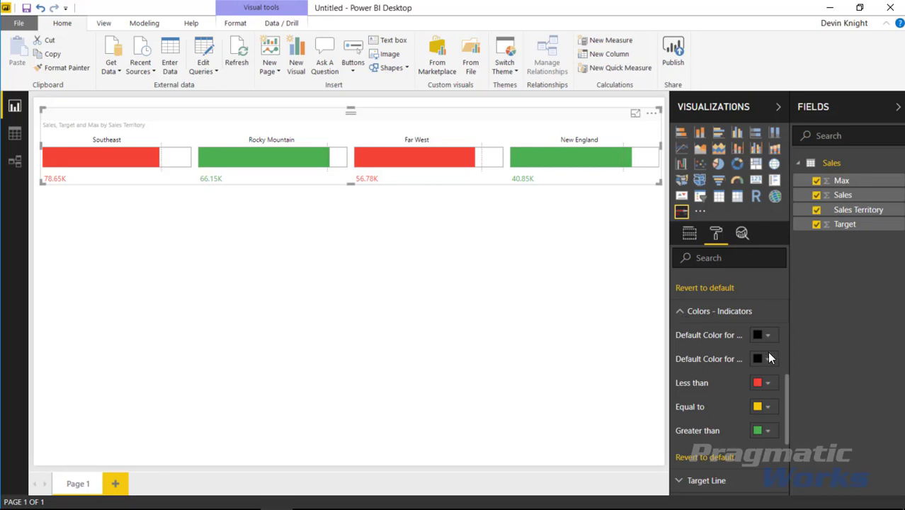
click(681, 311)
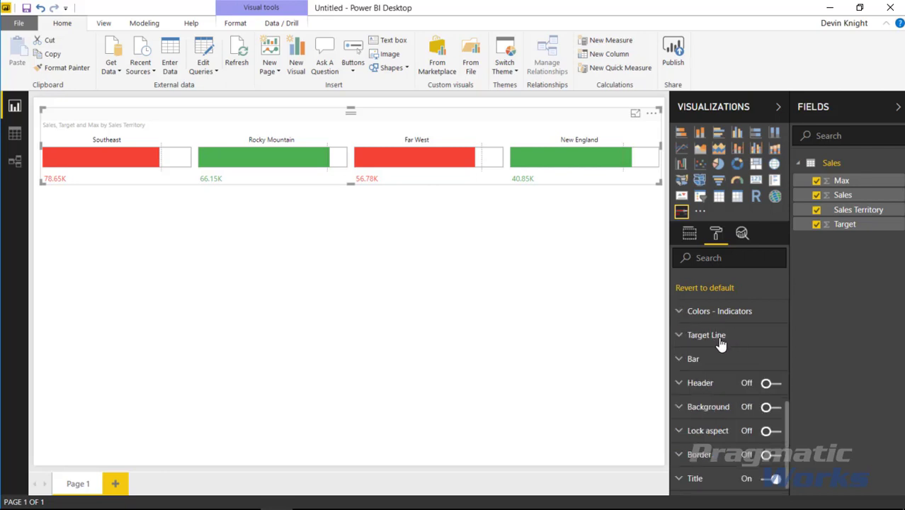
- Make the target lines width 4 with a dashed line style
click(684, 338)
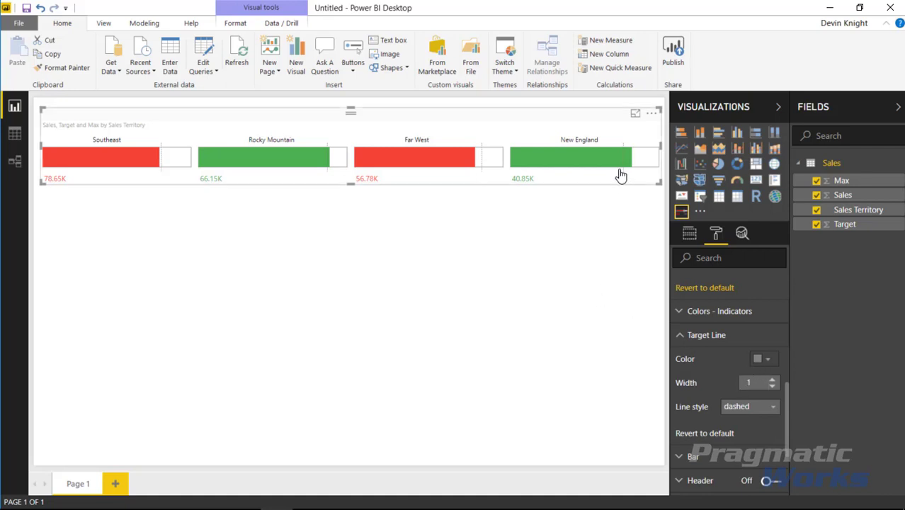
mouse_move(628, 158)
click(772, 379)
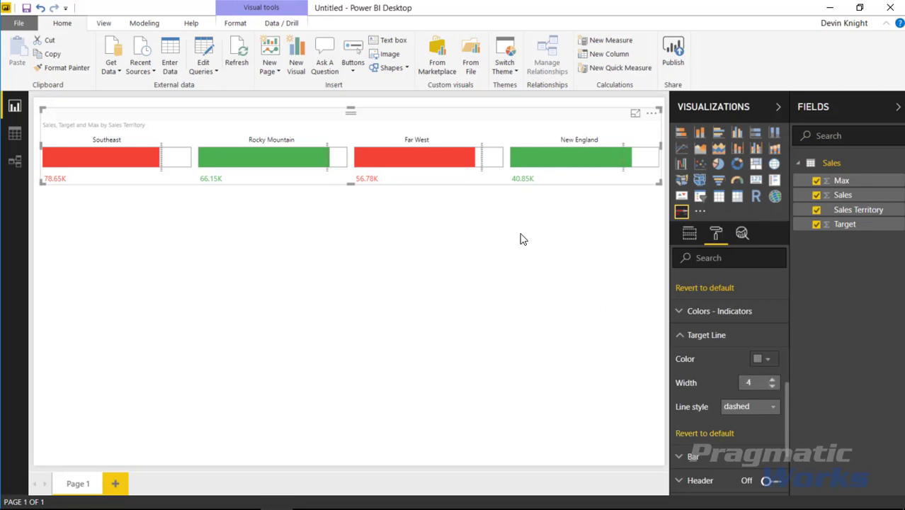
click(752, 411)
click(747, 419)
click(773, 409)
click(748, 434)
- Colour the target lines black
click(764, 359)
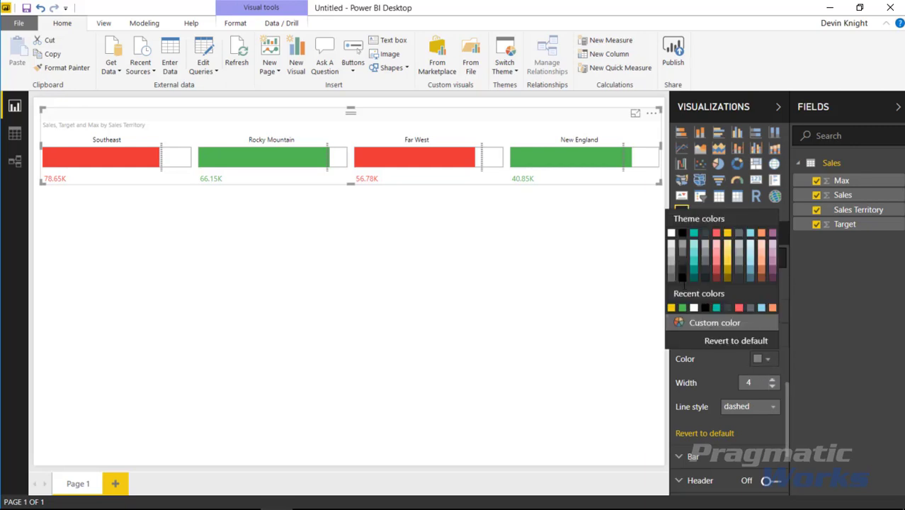
click(682, 235)
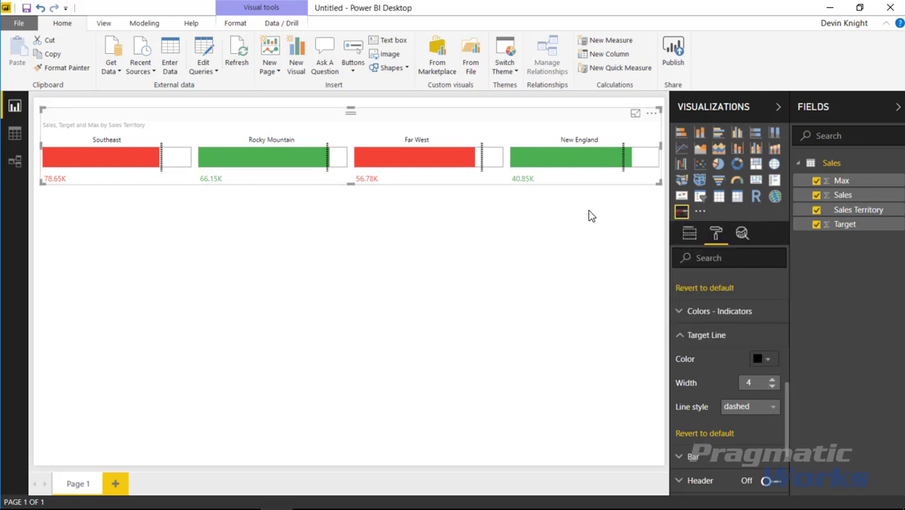
click(680, 337)
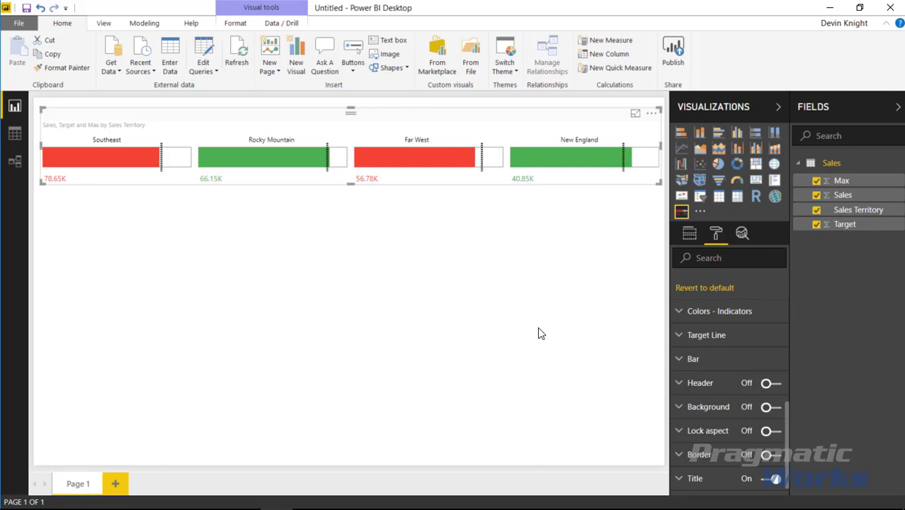
- Keep the bar fill at its default white and set the bar outline colour to black
click(680, 360)
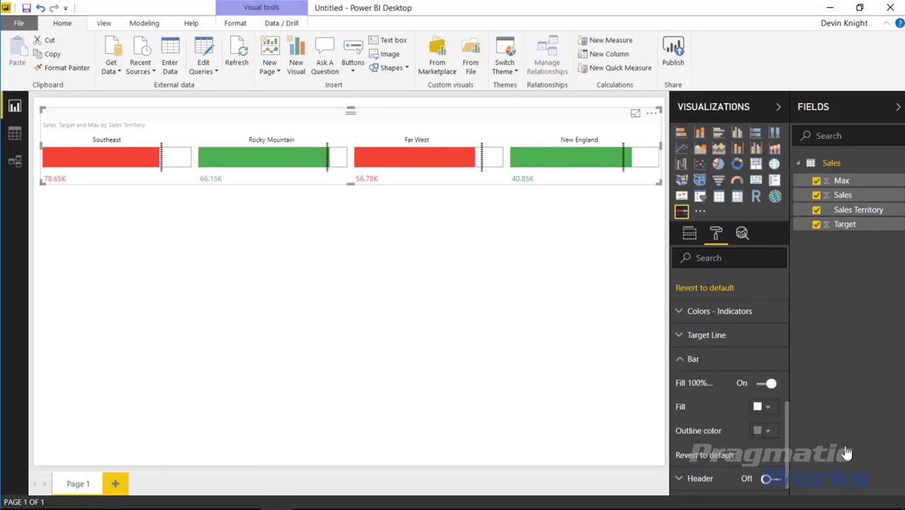
scroll(683, 369, down, 1)
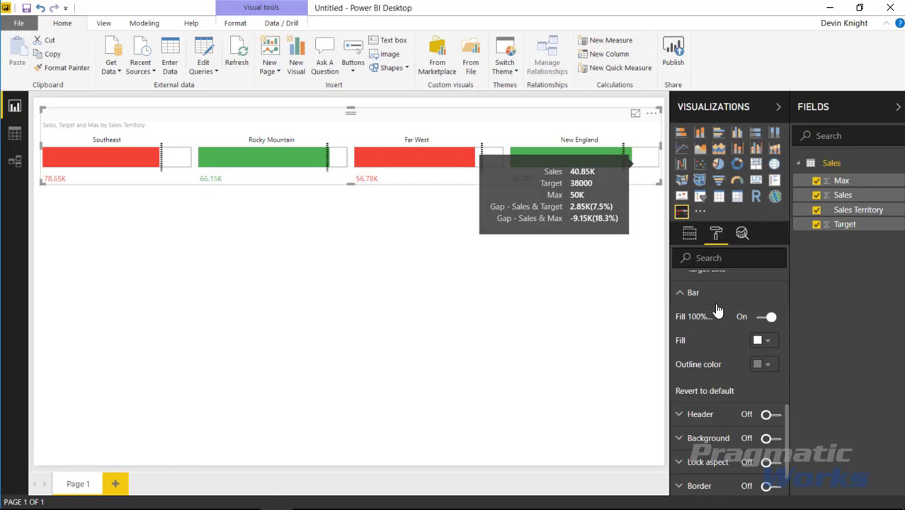
click(768, 342)
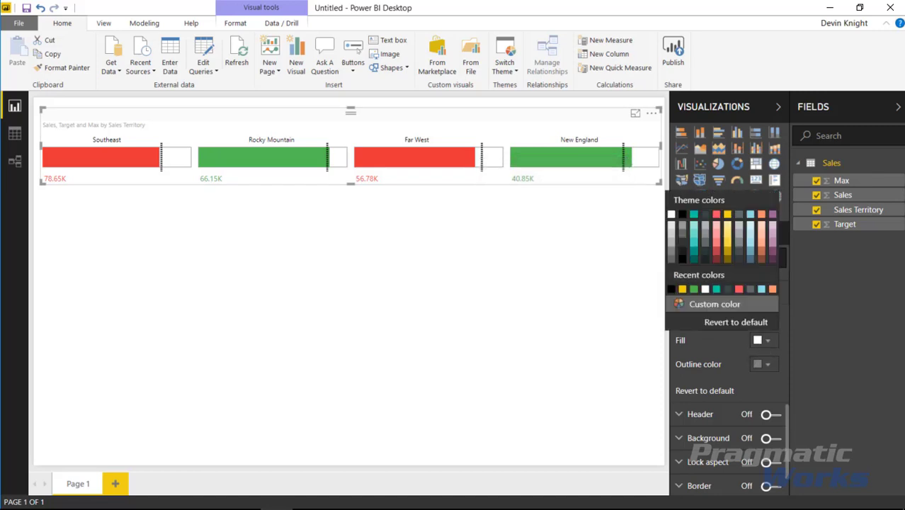
click(694, 215)
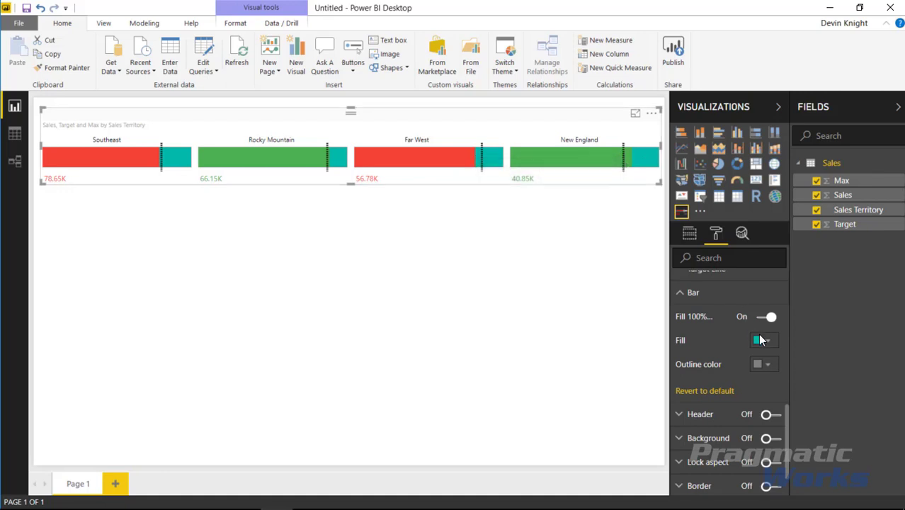
click(707, 391)
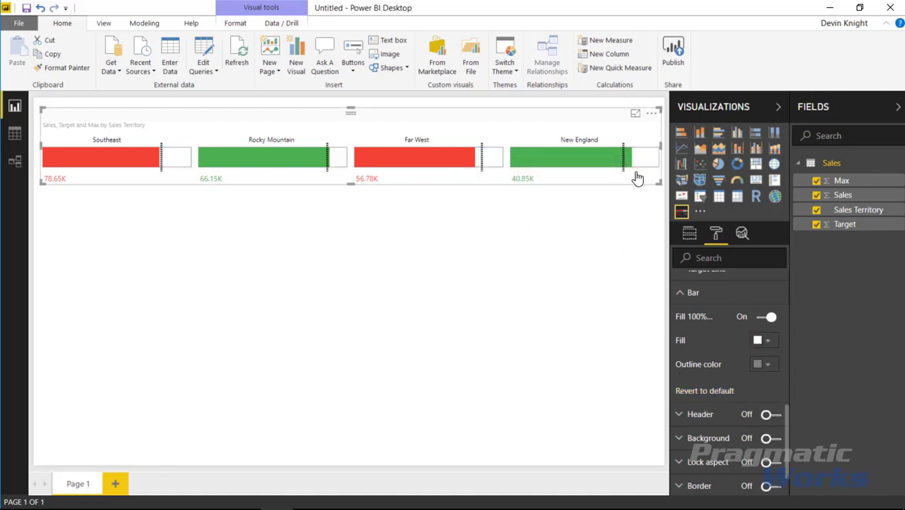
click(766, 365)
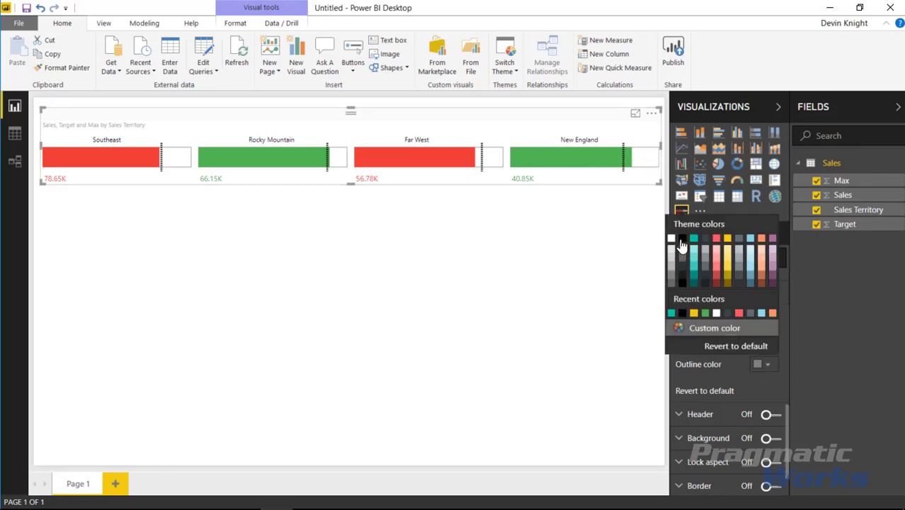
click(683, 312)
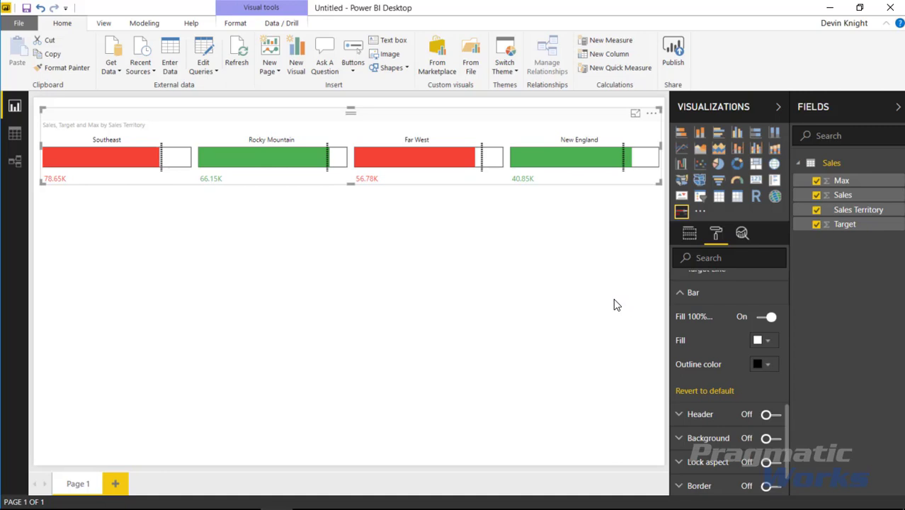
click(681, 295)
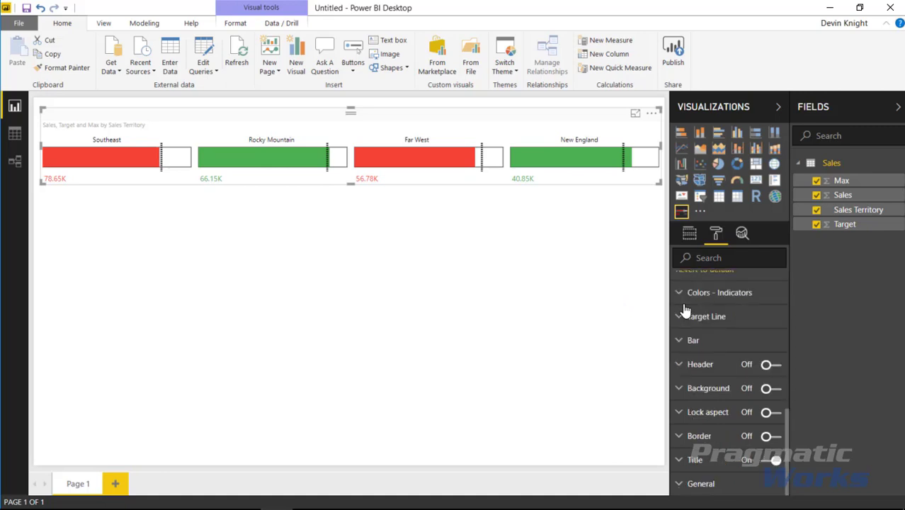
- Turn on the visual header with the label 'Territory Sales'
click(680, 367)
click(771, 364)
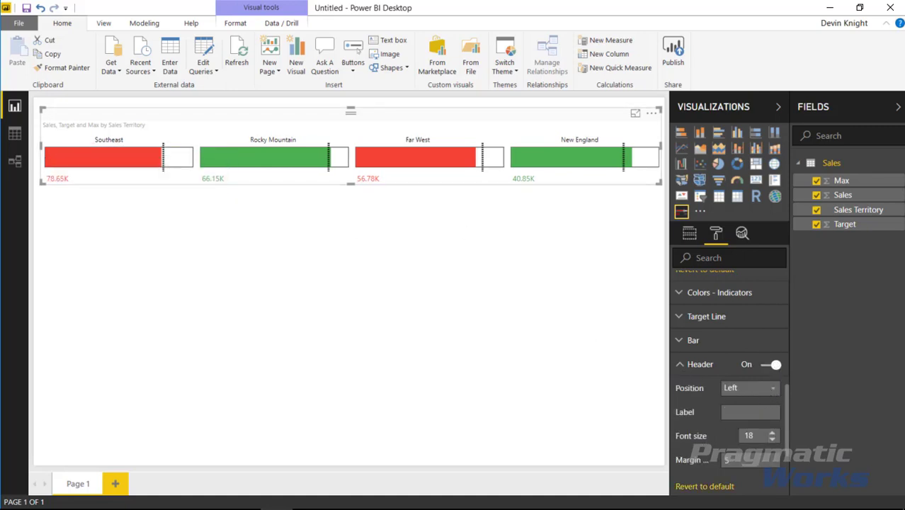
click(740, 412)
text(Territory Sales)
key(Return)
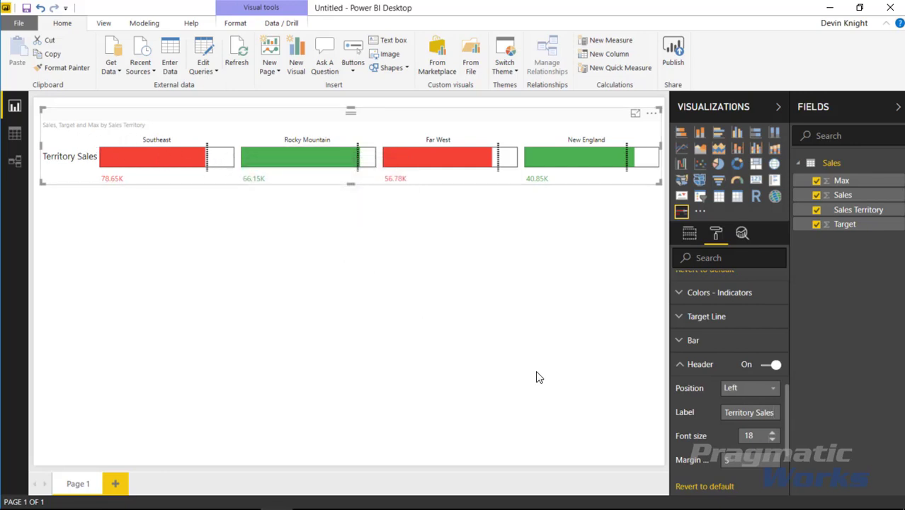
- Set the header position to Bottom so it sits below the bars
click(754, 389)
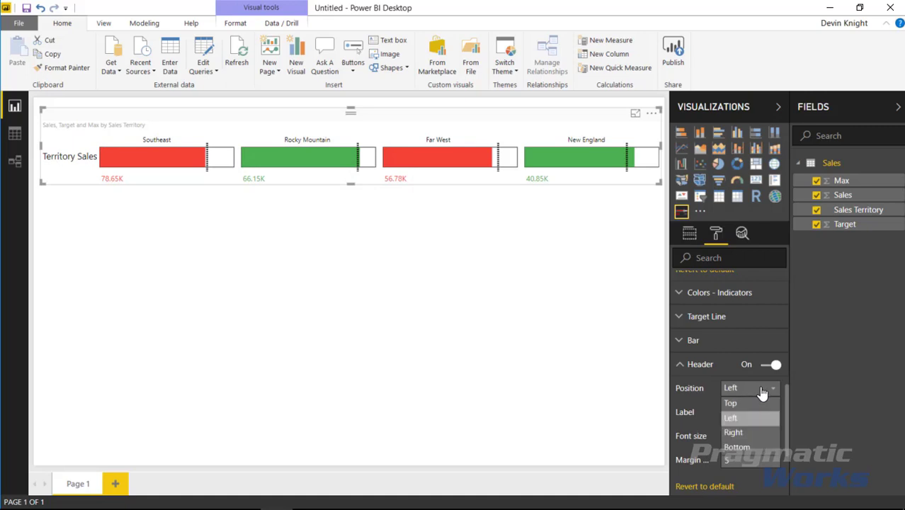
click(730, 403)
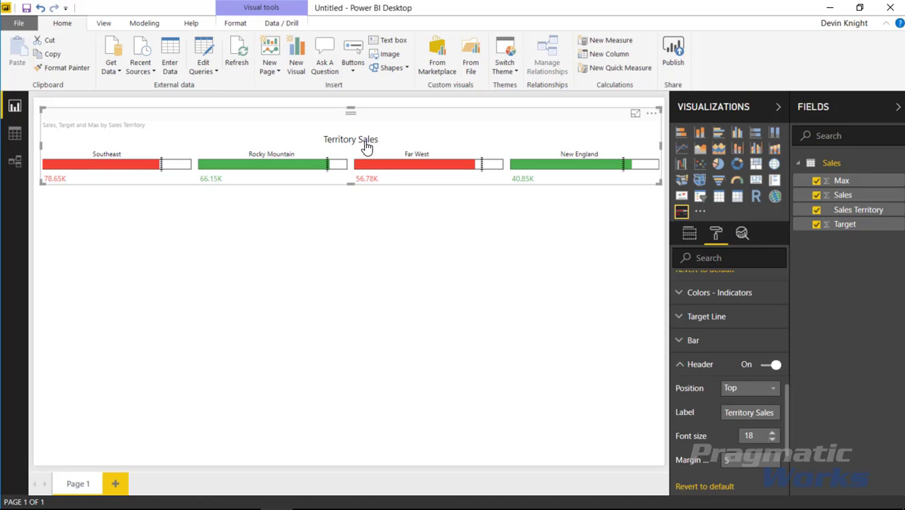
click(775, 395)
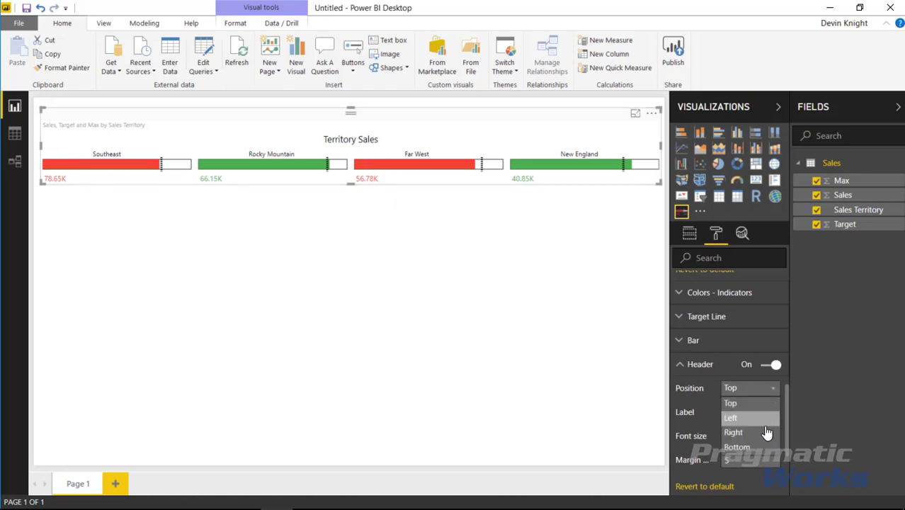
click(766, 444)
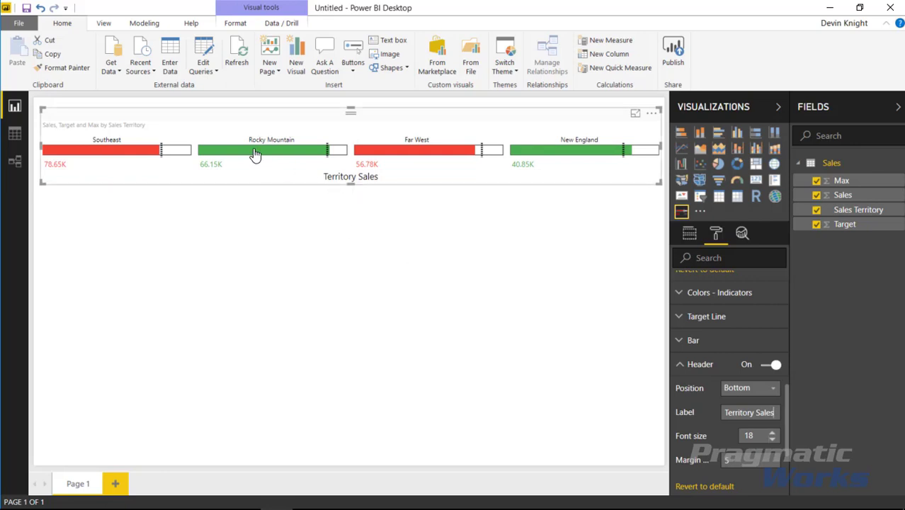
drag(124, 129, 126, 138)
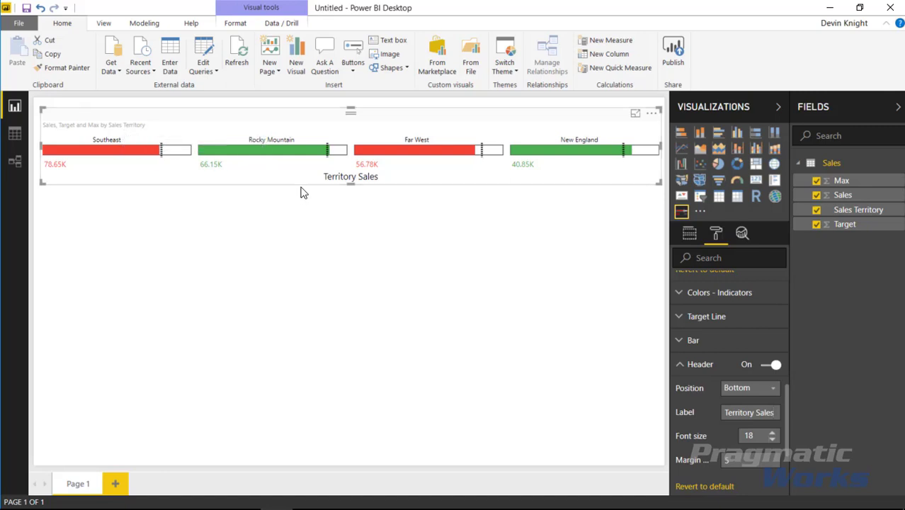
click(680, 365)
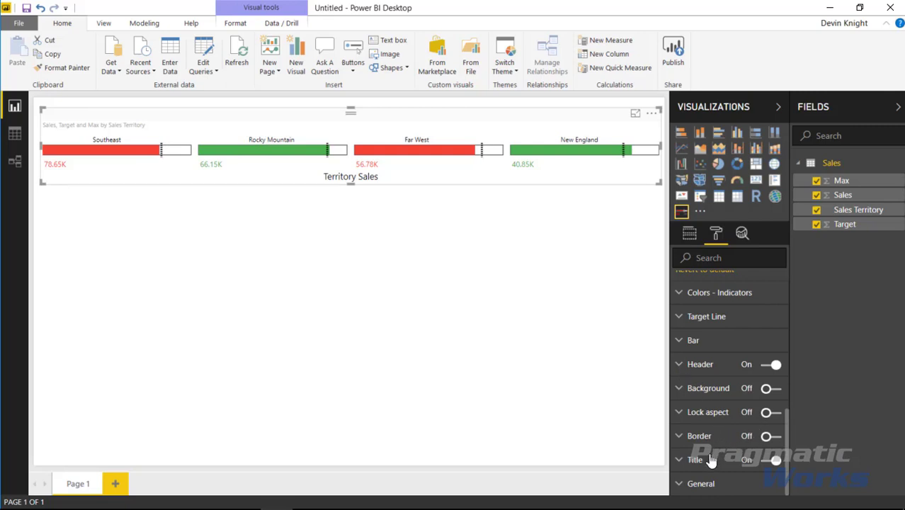
- Turn off the visual's title and shrink the visual to a compact size
click(767, 462)
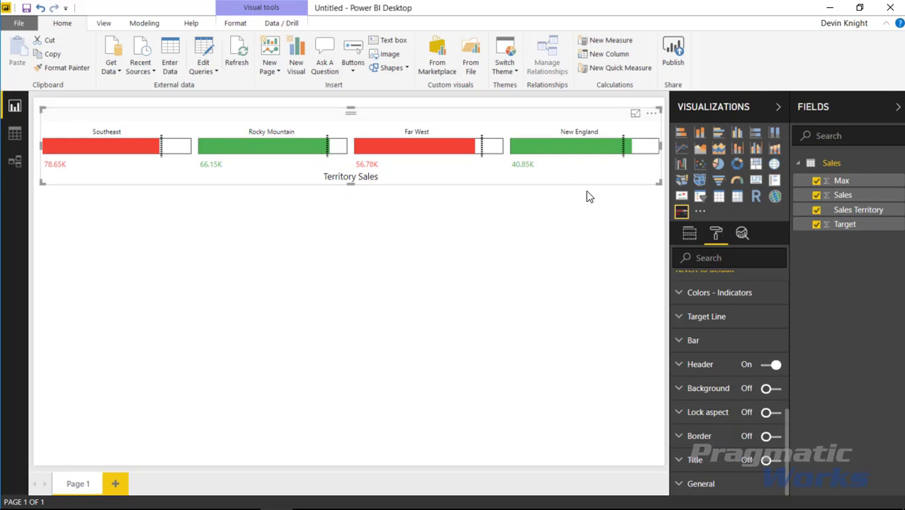
drag(657, 184, 270, 180)
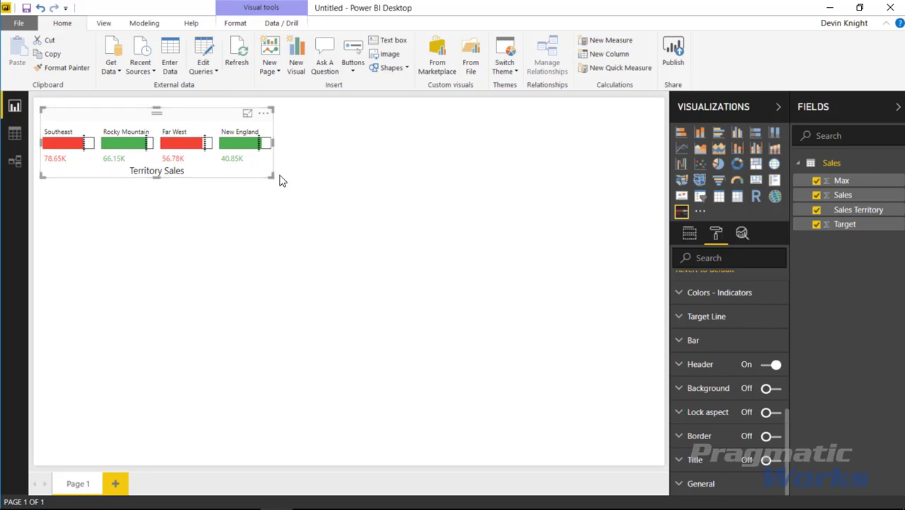
mouse_move(275, 170)
mouse_down()
mouse_move(162, 162)
mouse_move(285, 174)
mouse_move(276, 176)
mouse_up()
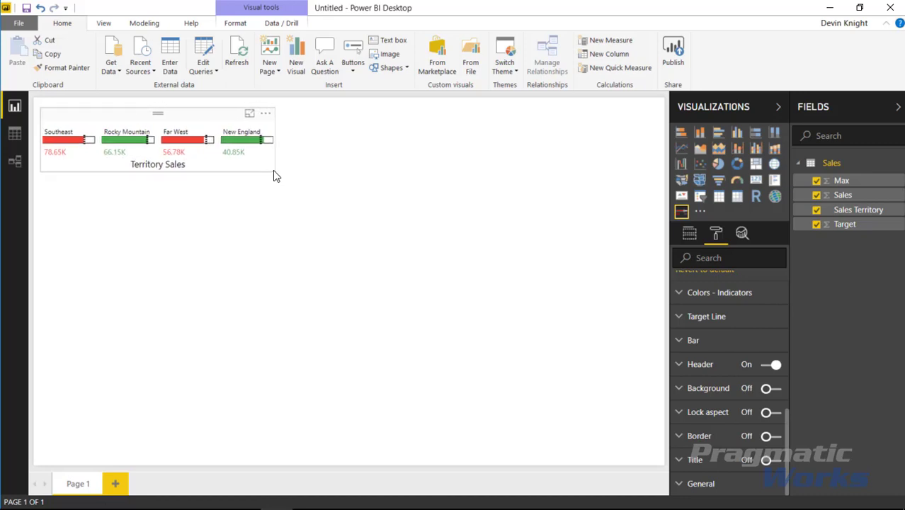
- Widen the visual slightly so each of the four territories gets a longer bar
scroll(761, 330, up, 10)
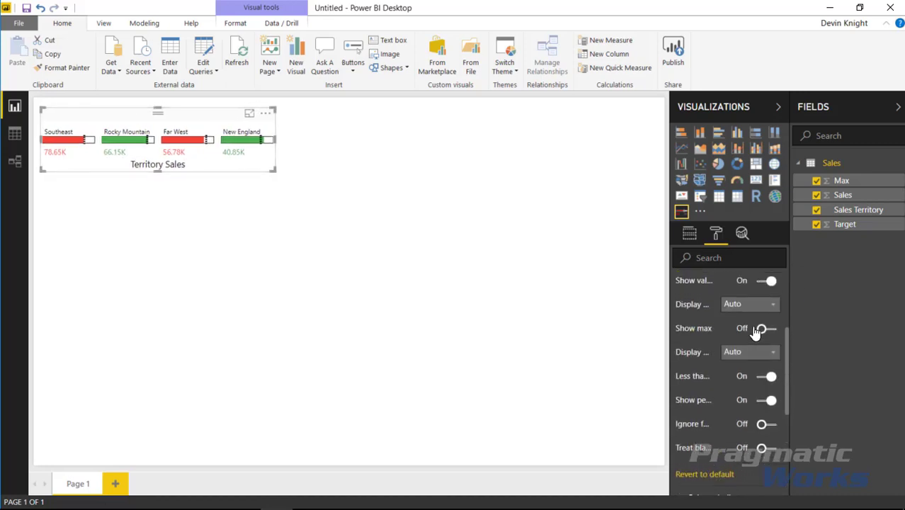
click(681, 331)
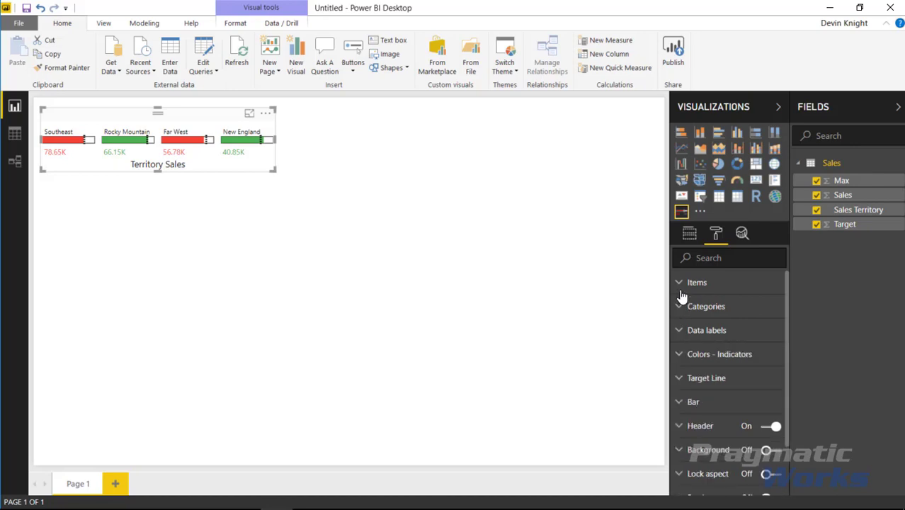
click(680, 283)
drag(273, 171, 357, 182)
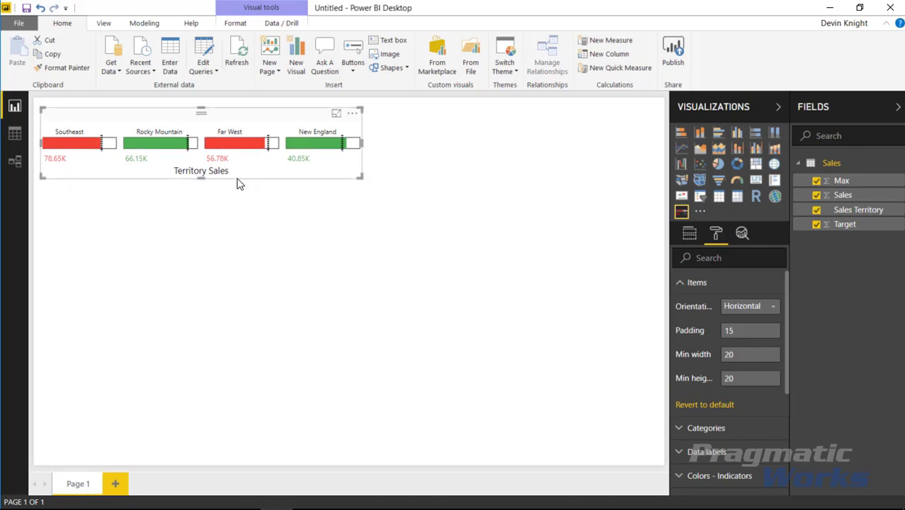
click(314, 326)
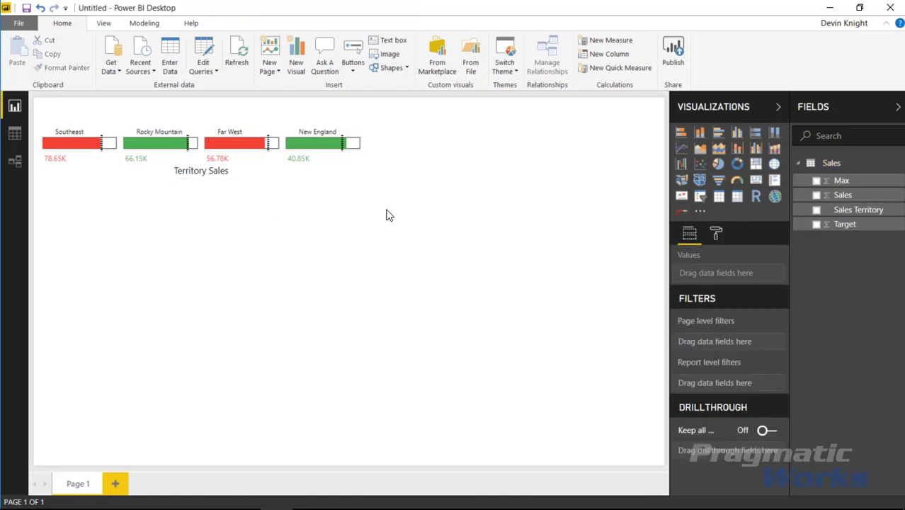